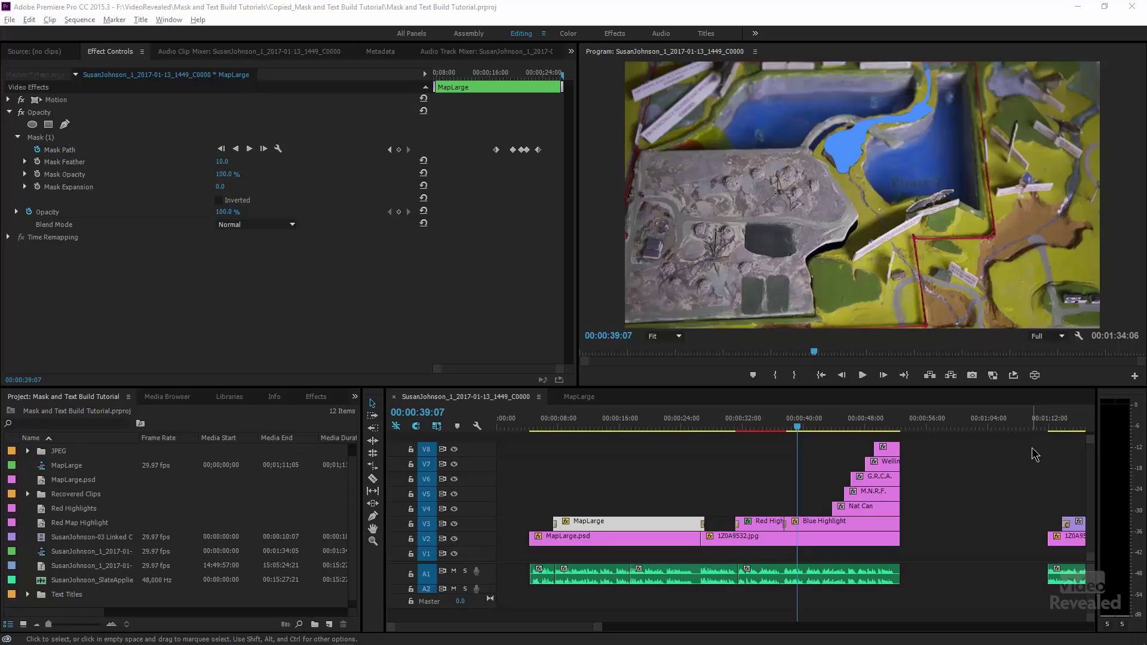
- Play the sequence from just before the highlights to preview them over the map
mouse_move(797, 427)
mouse_down()
mouse_move(783, 431)
mouse_move(801, 436)
mouse_up()
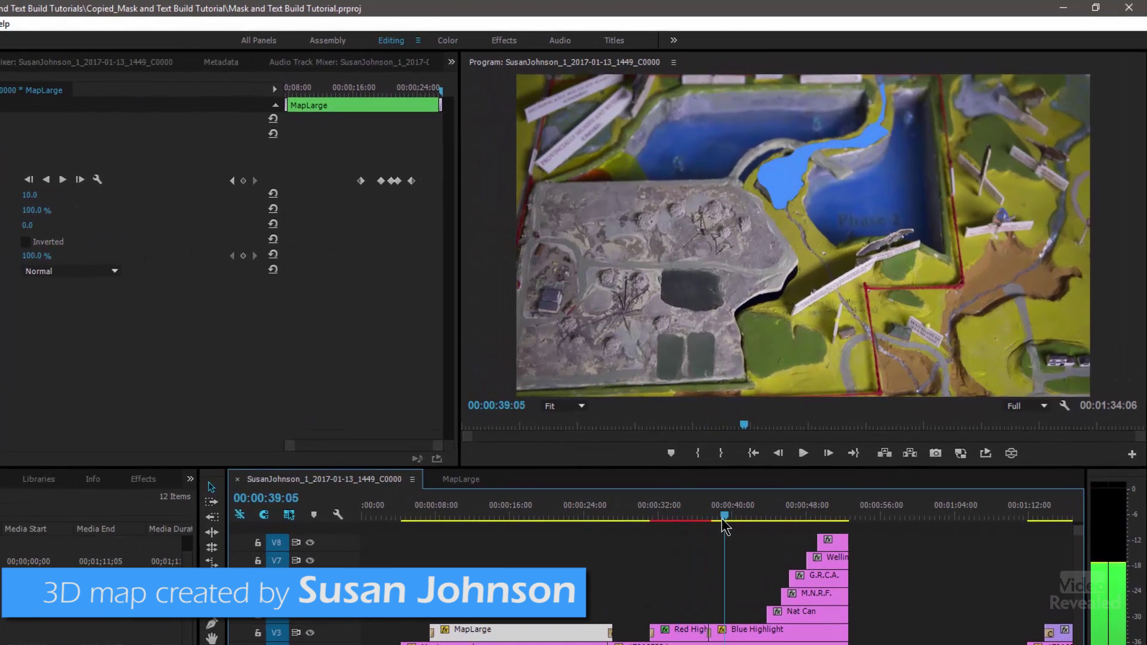
mouse_move(725, 526)
mouse_down()
mouse_move(683, 517)
mouse_move(721, 521)
mouse_up()
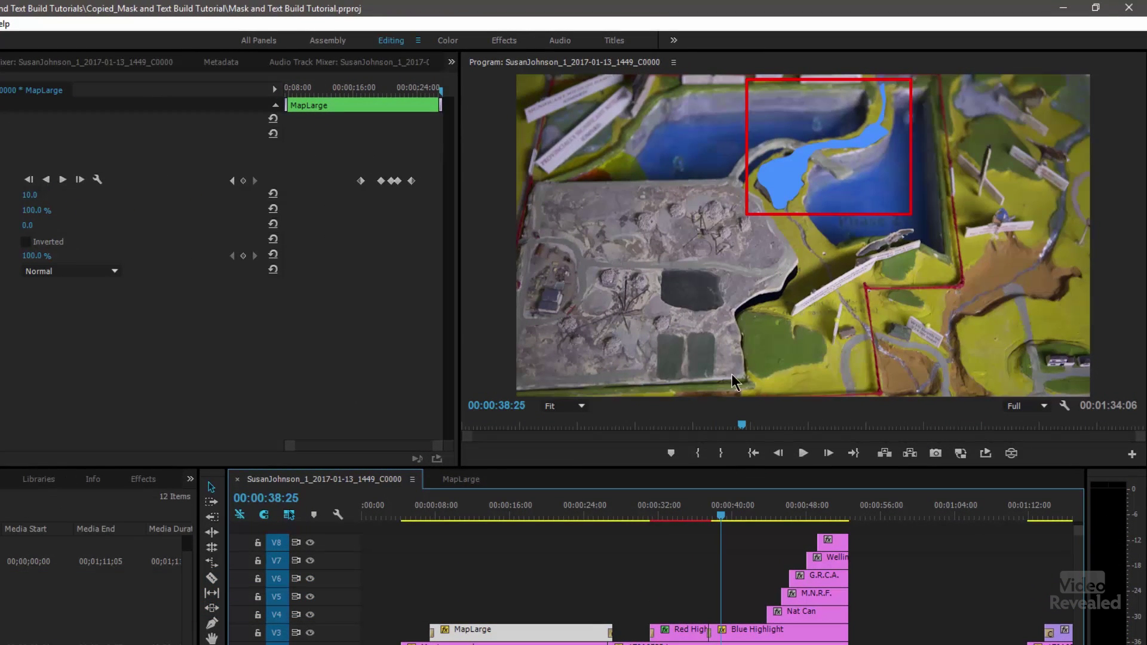
click(666, 515)
key(space)
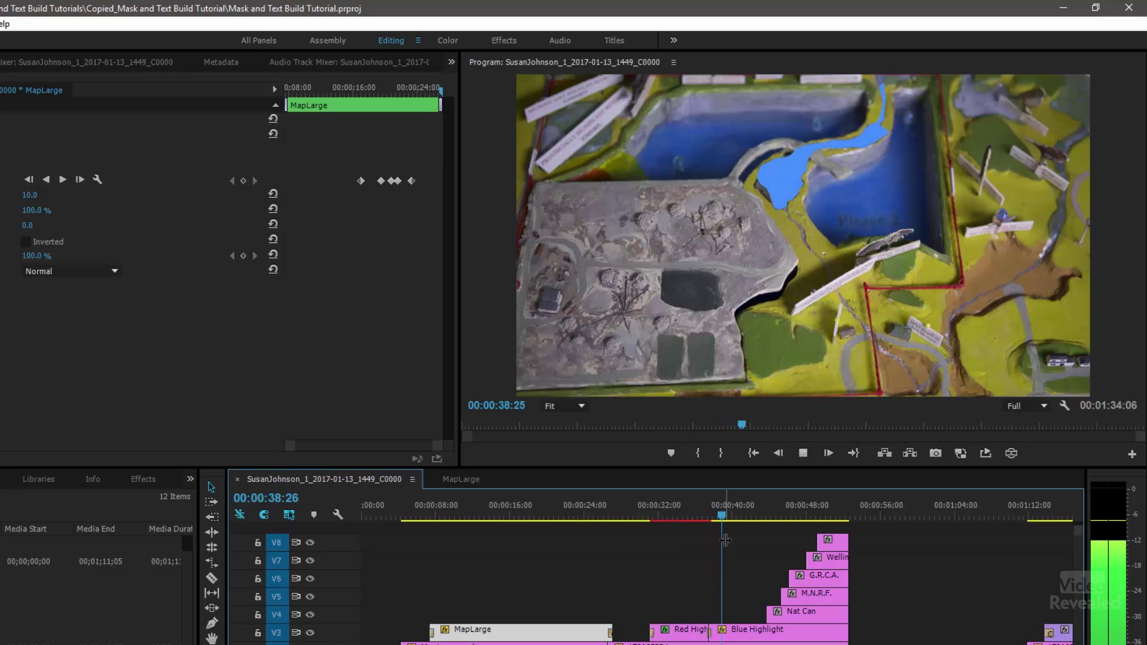
key(space)
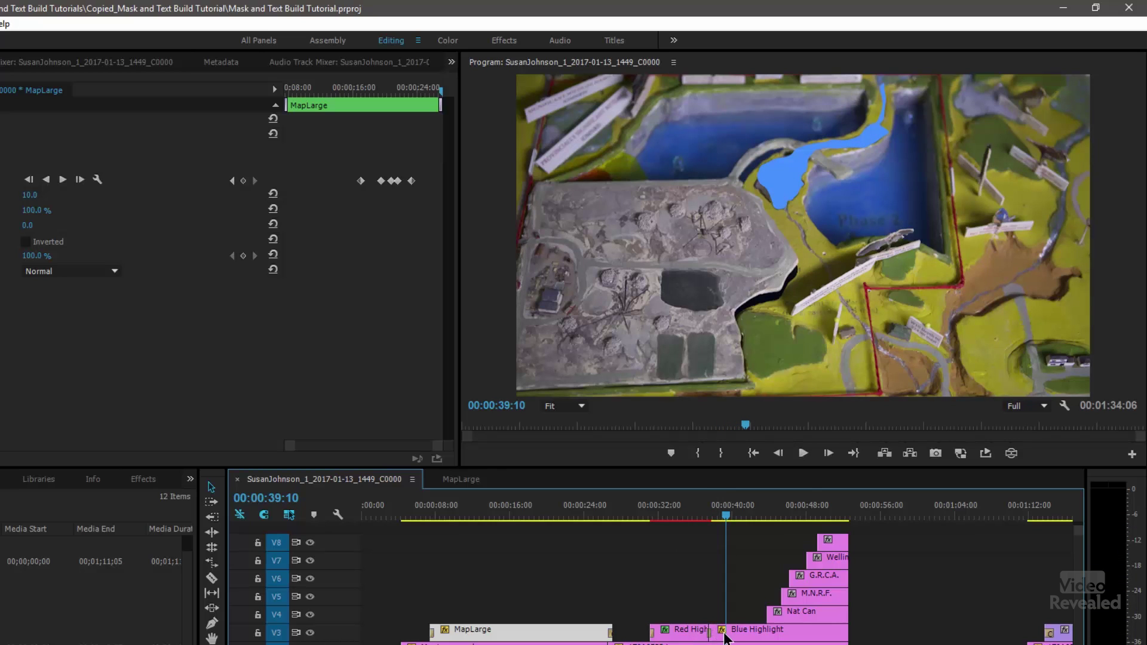
- Check the Blue Highlight matte's colour (4591FF) in the Color Picker without changing it
click(727, 635)
double_click(727, 636)
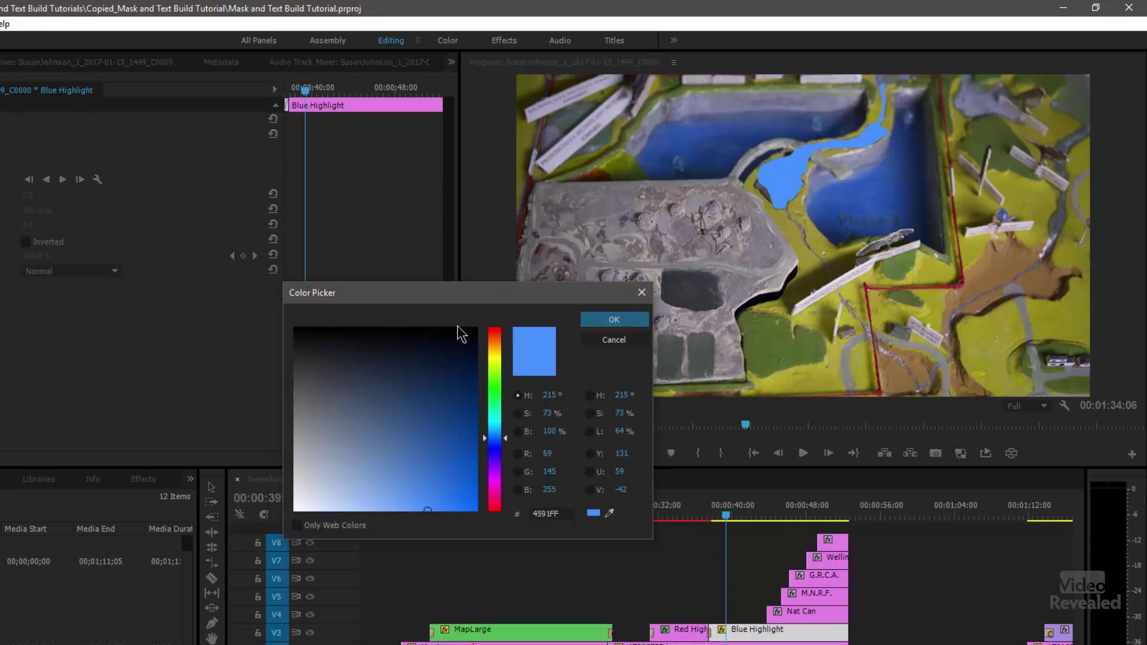
click(614, 339)
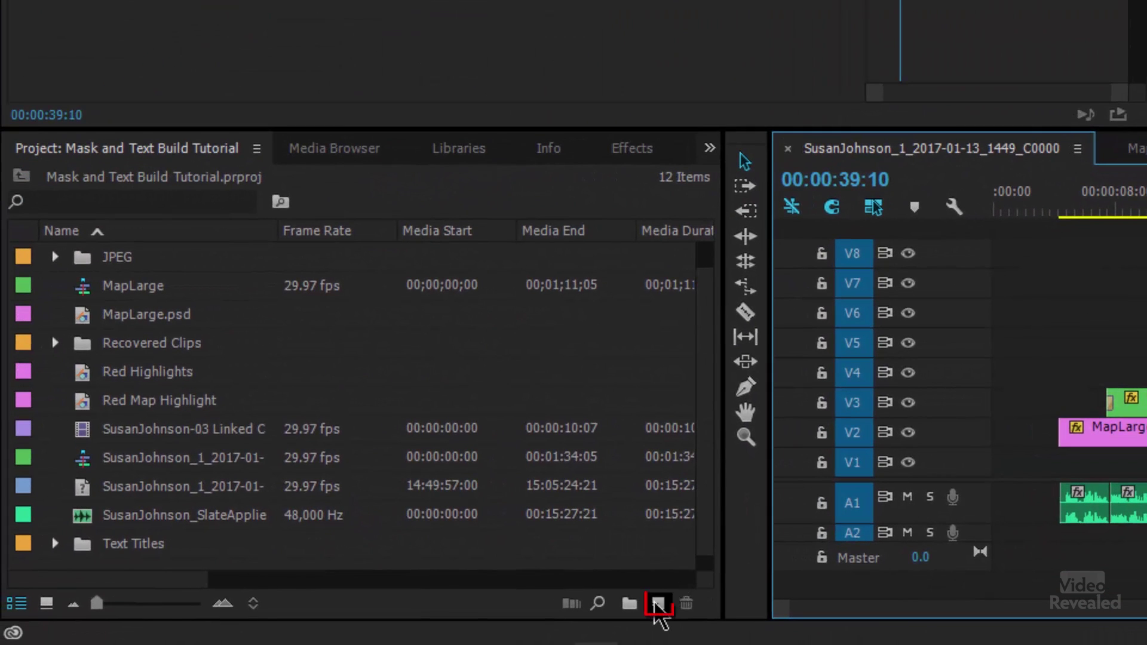
click(657, 605)
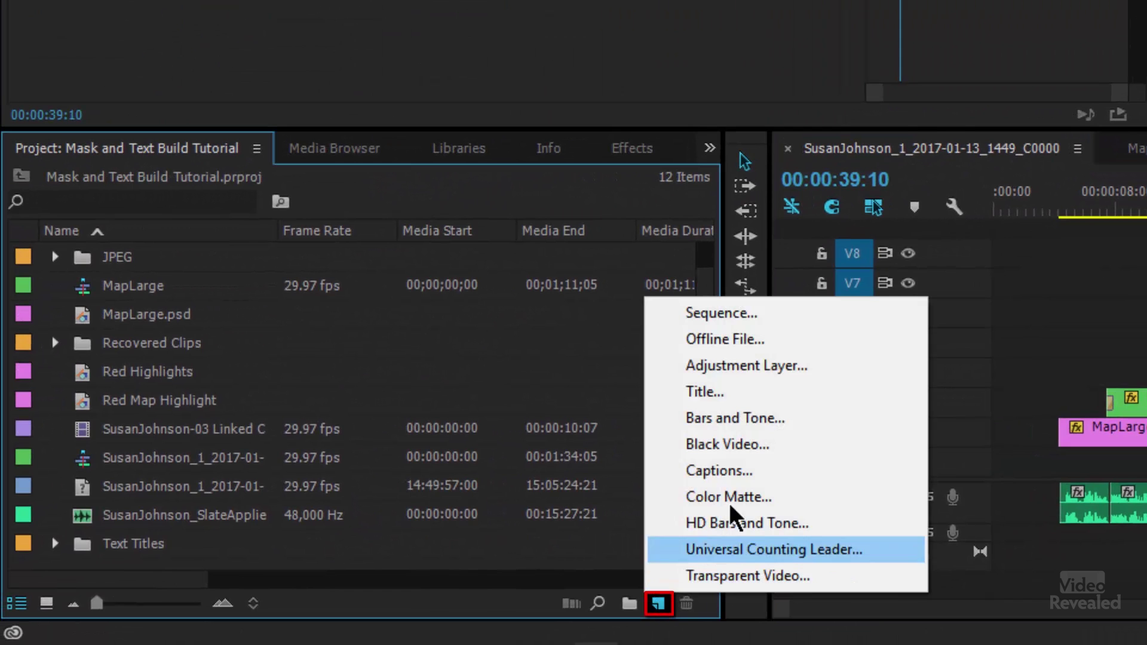
click(782, 502)
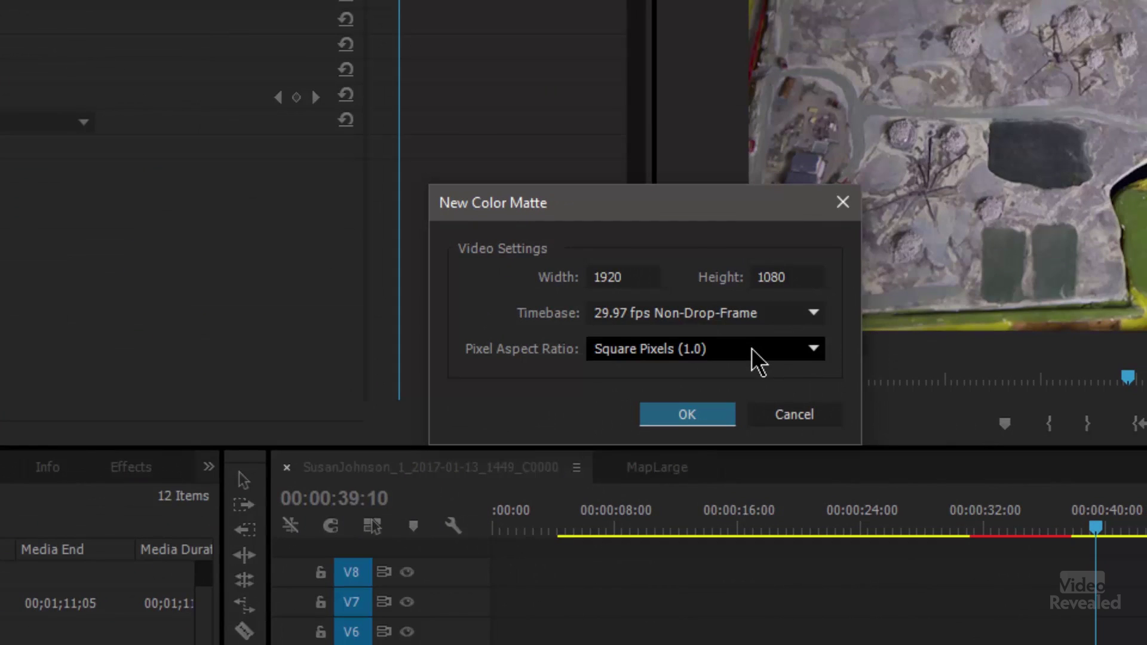
click(724, 421)
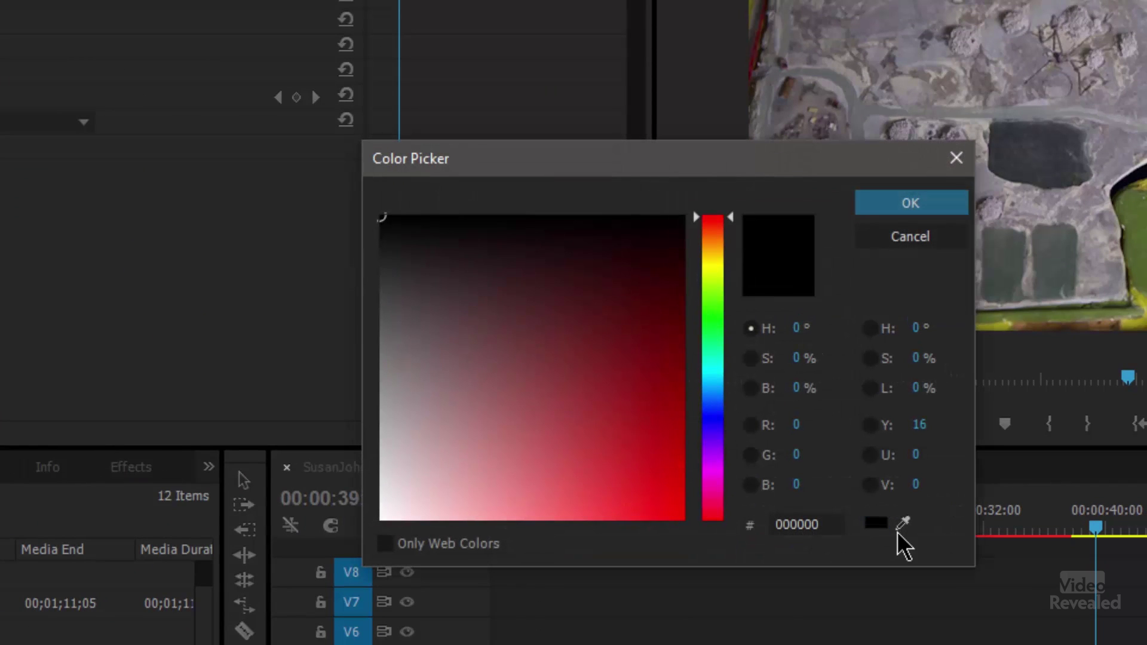
click(918, 242)
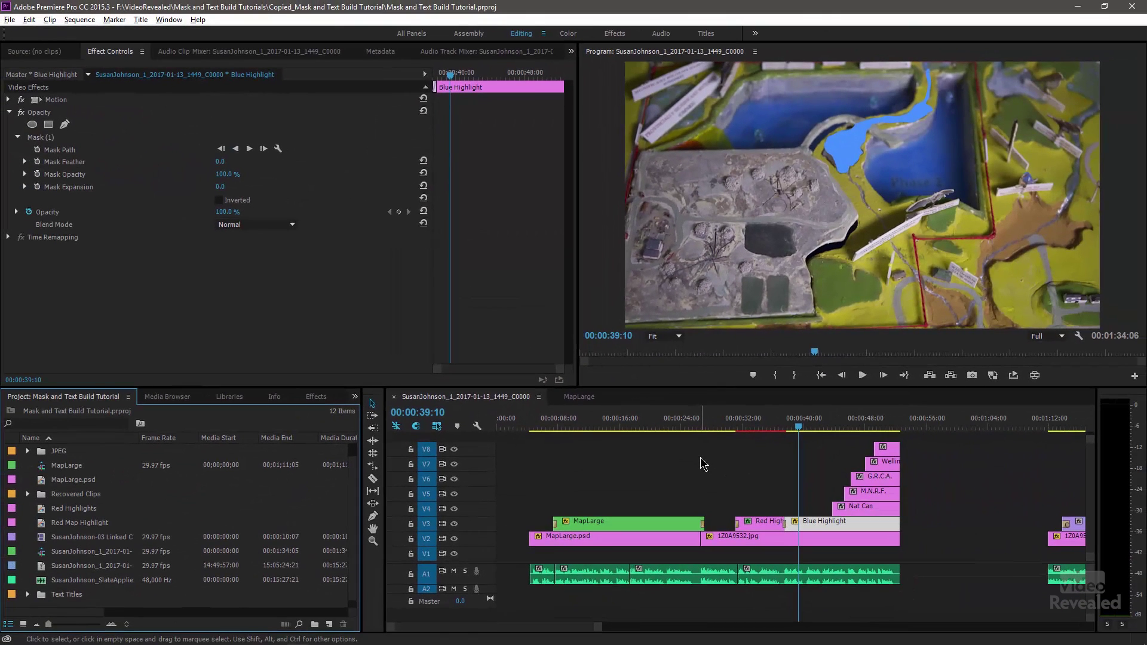
- Delete Blue Highlight's Mask (1) and turn off track V3's visibility
click(816, 524)
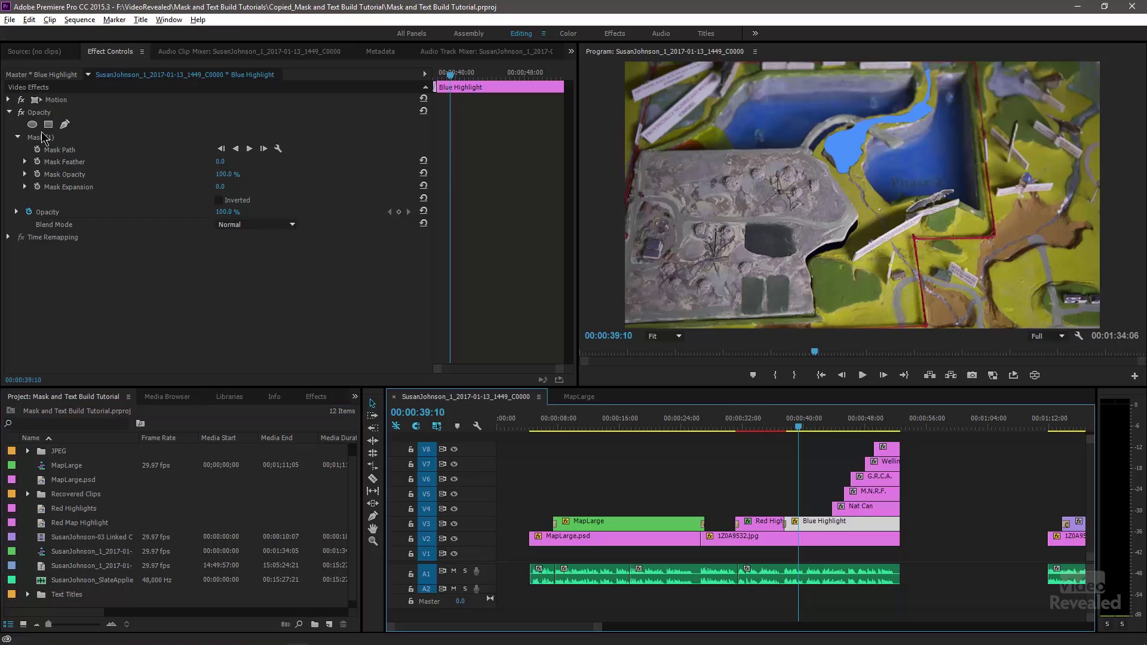
click(40, 137)
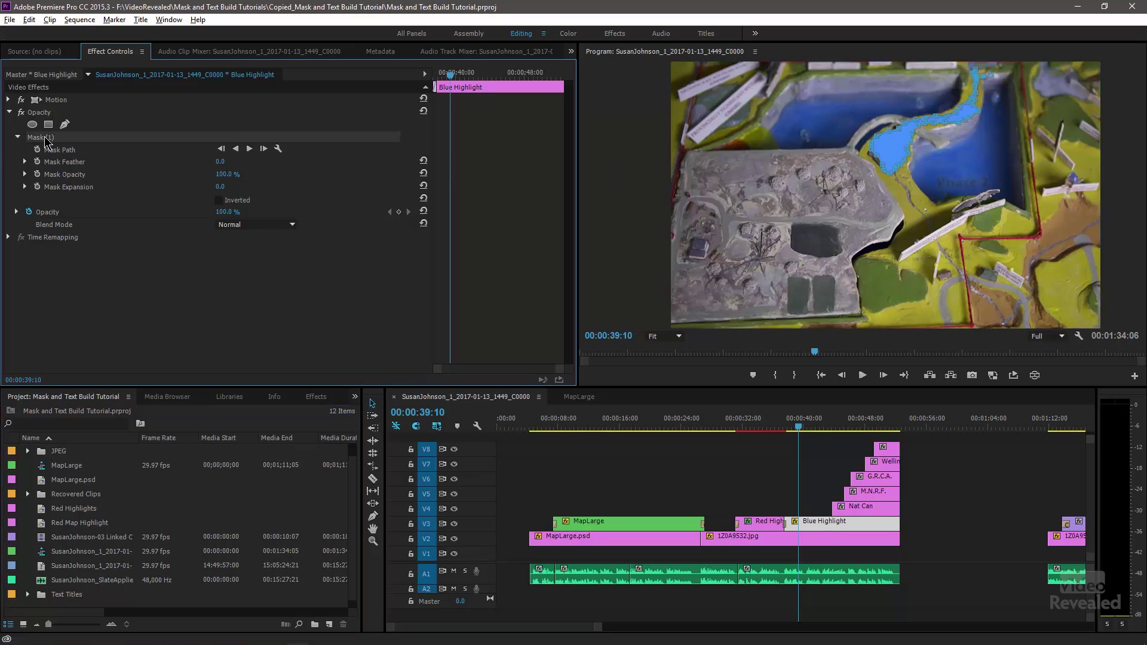
key(Delete)
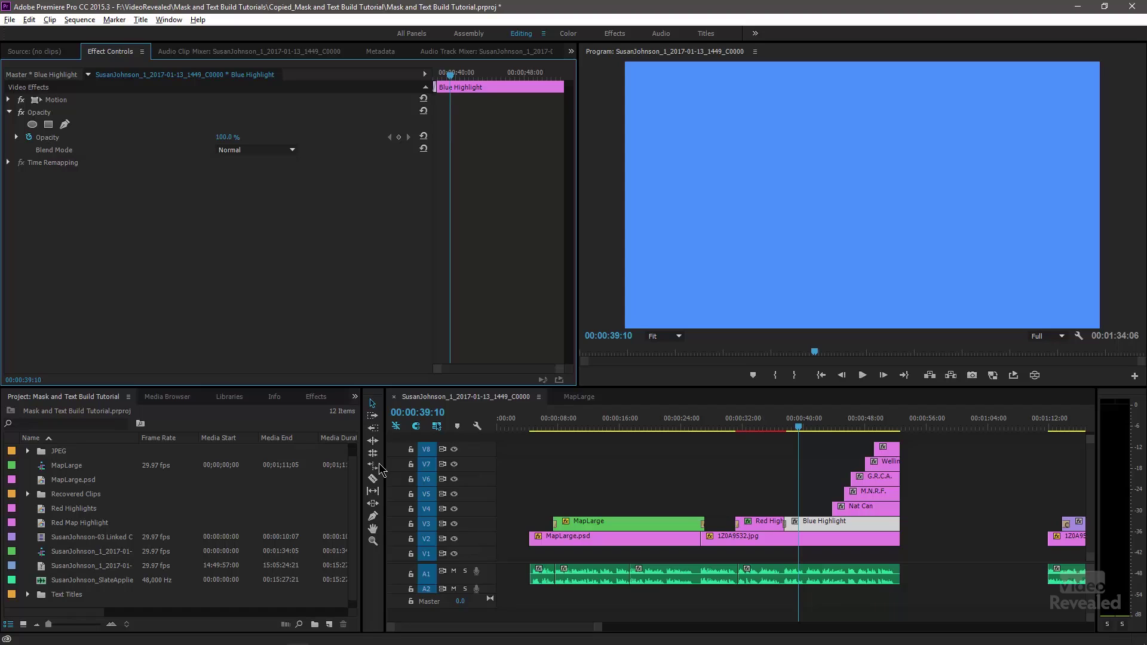
click(454, 524)
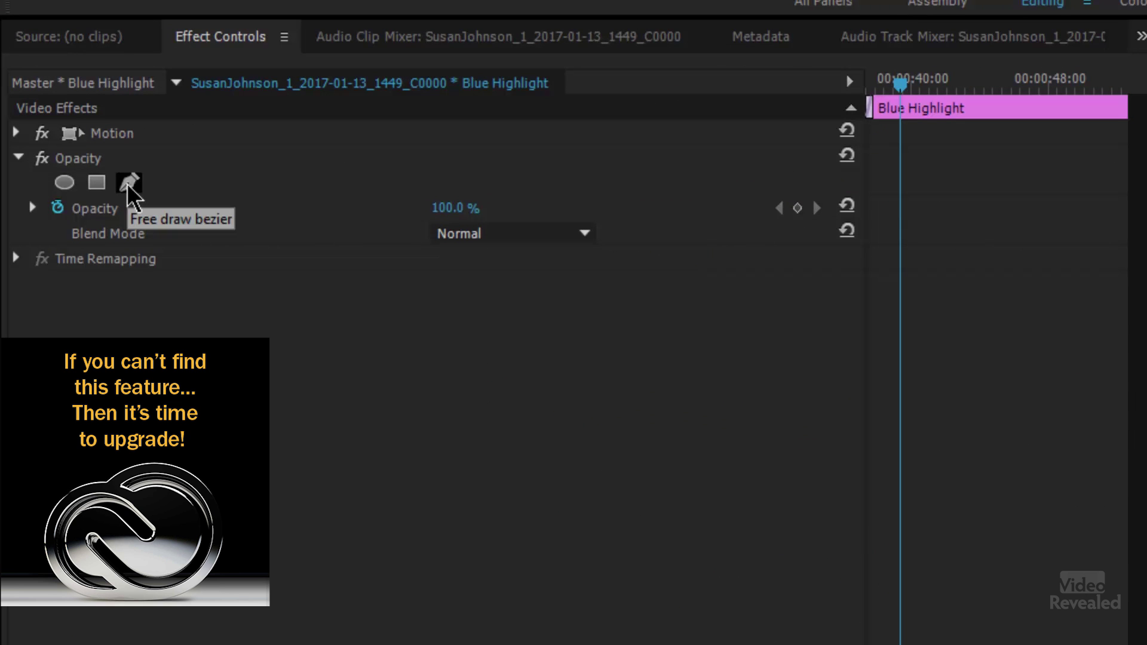
- Trace the river channel with a pen-drawn opacity Mask (1) on Blue Highlight, working in the maximized Program monitor
click(127, 183)
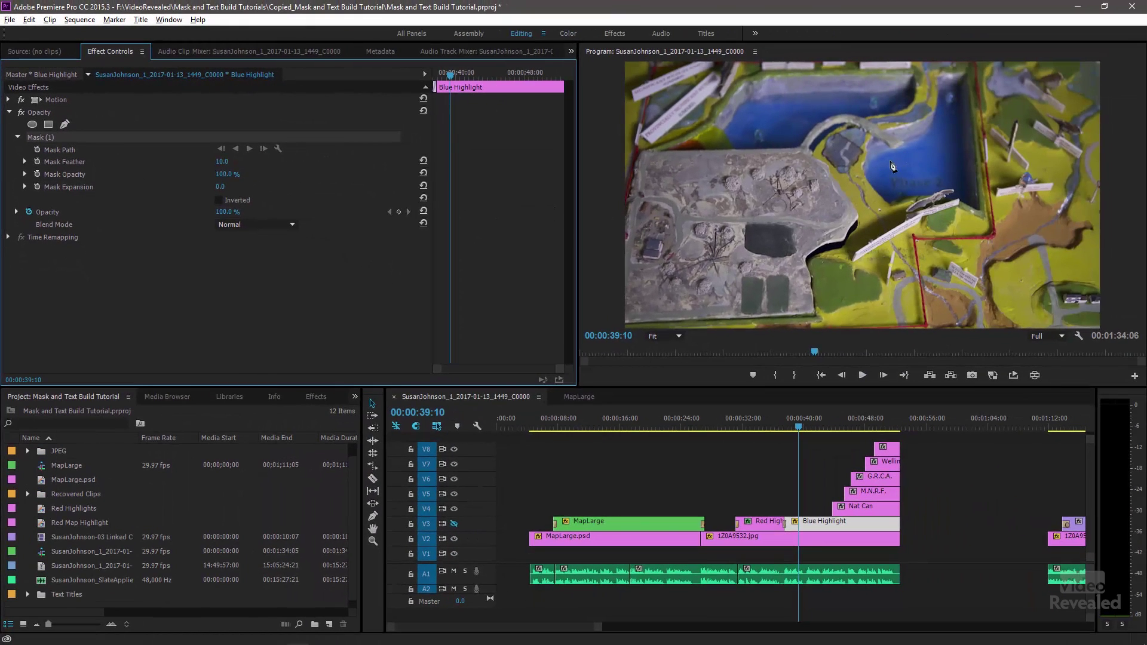
key(grave)
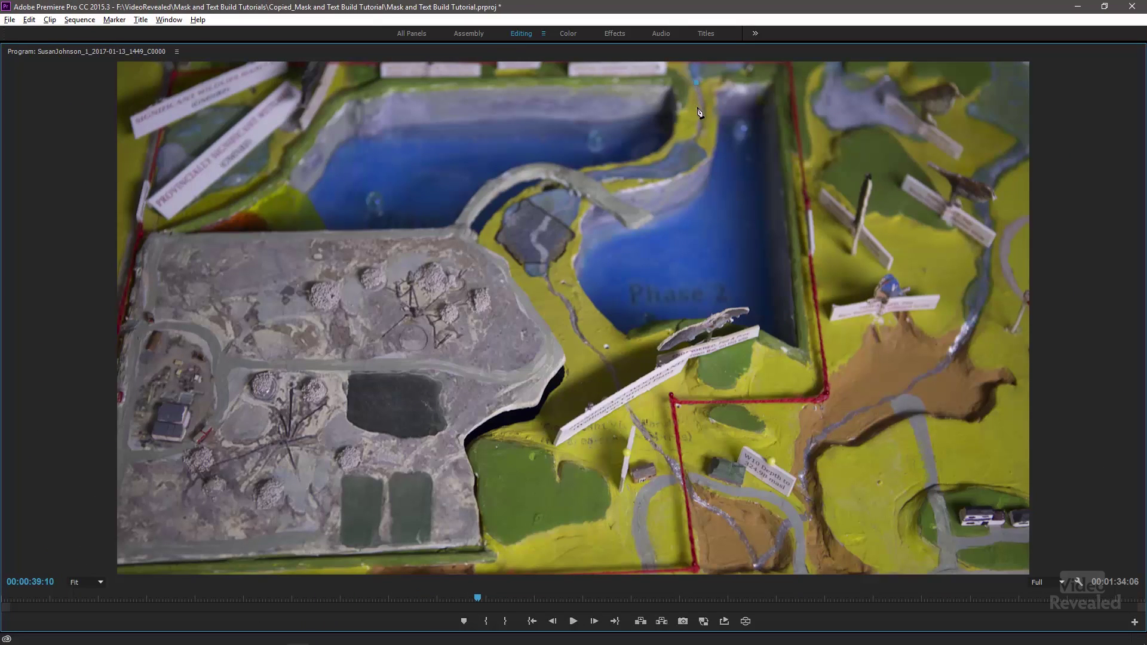
click(699, 110)
click(696, 120)
drag(667, 156, 662, 160)
click(577, 174)
drag(618, 177, 635, 181)
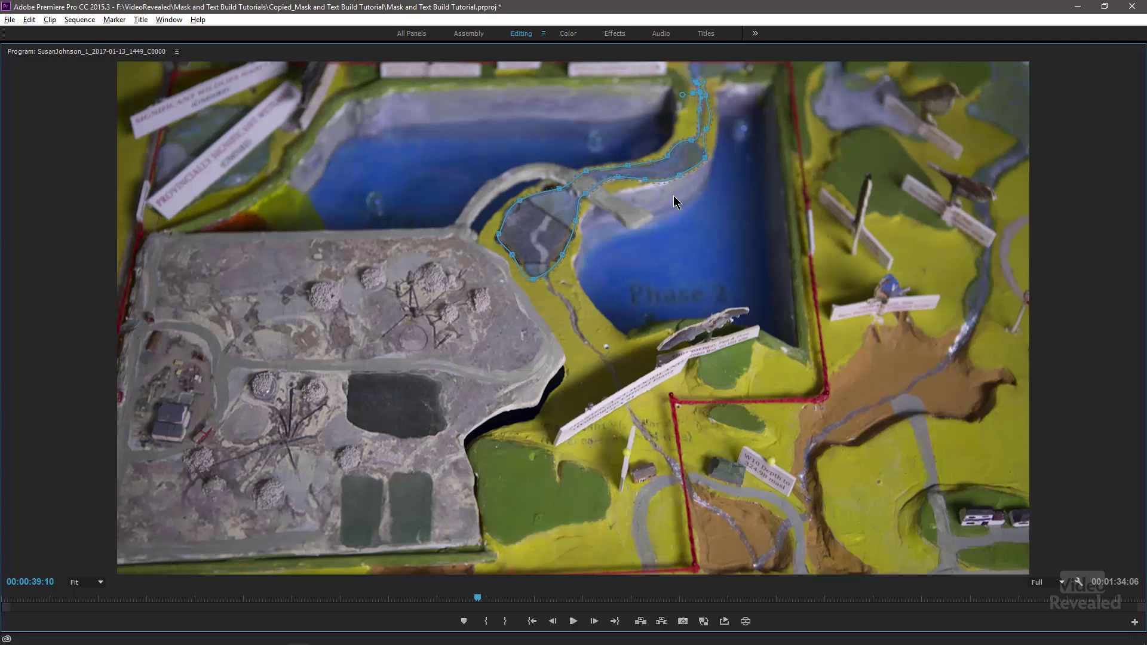
key(grave)
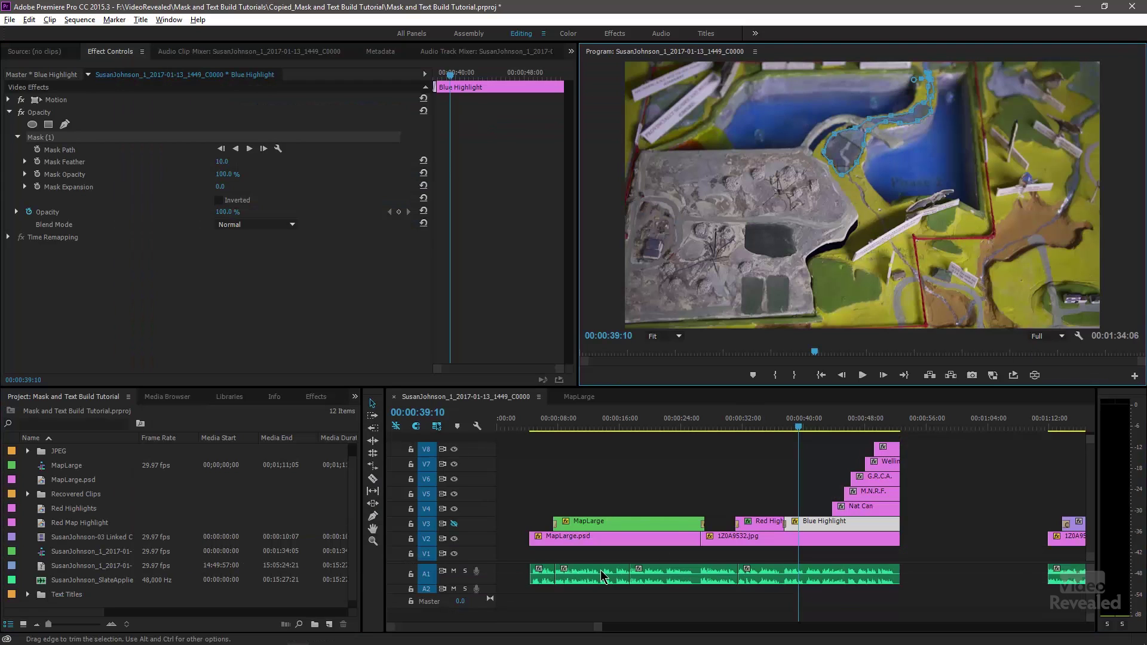
- Turn V3 back on, set Mask (1) feather to 0.0, and play from just before the highlight
click(455, 527)
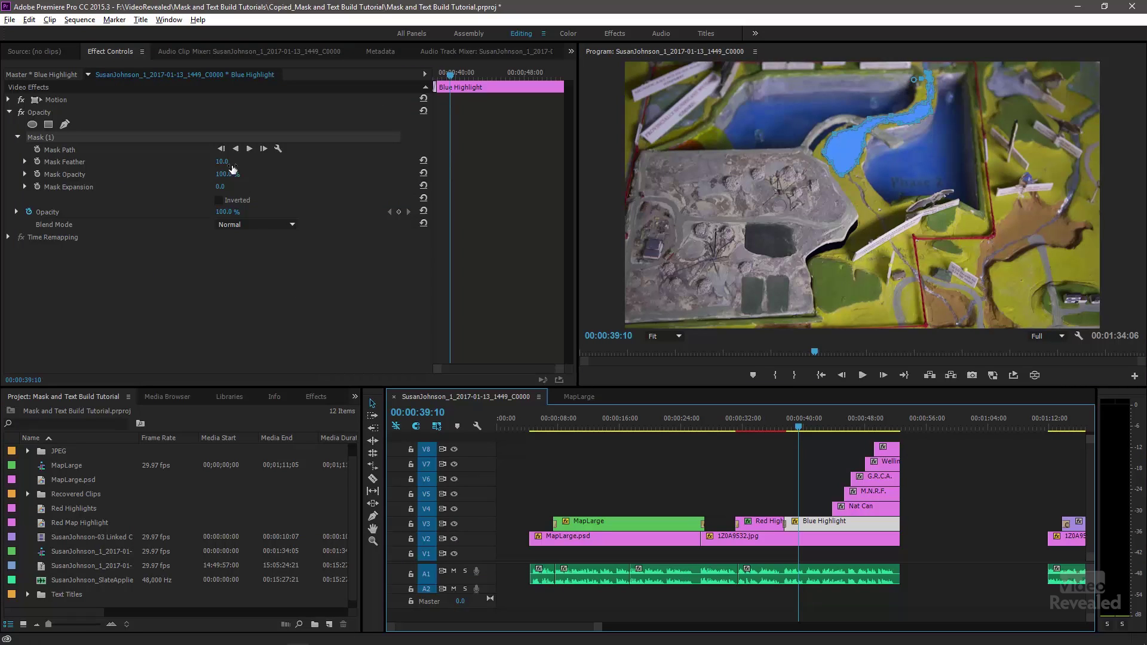
drag(231, 167, 221, 167)
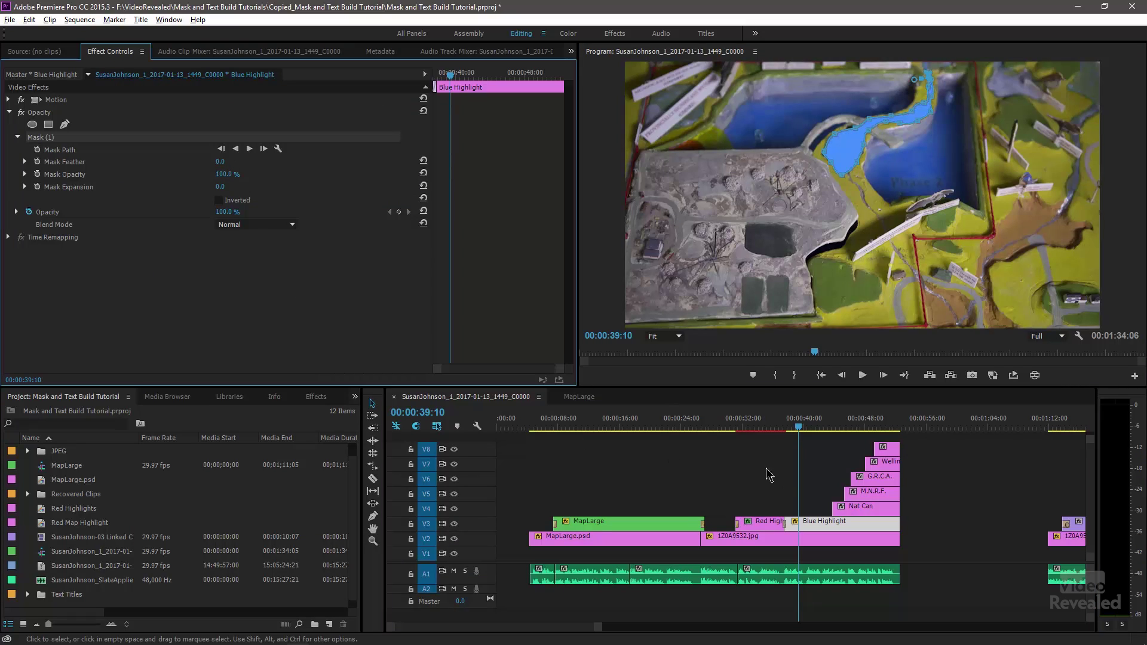
click(811, 467)
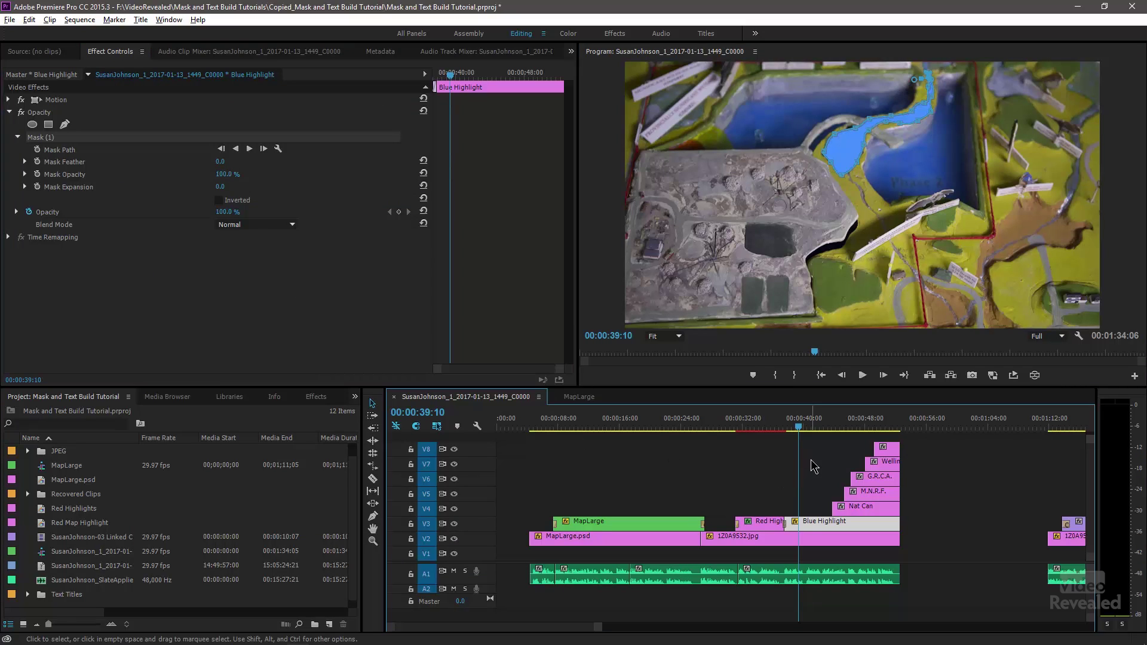
click(790, 527)
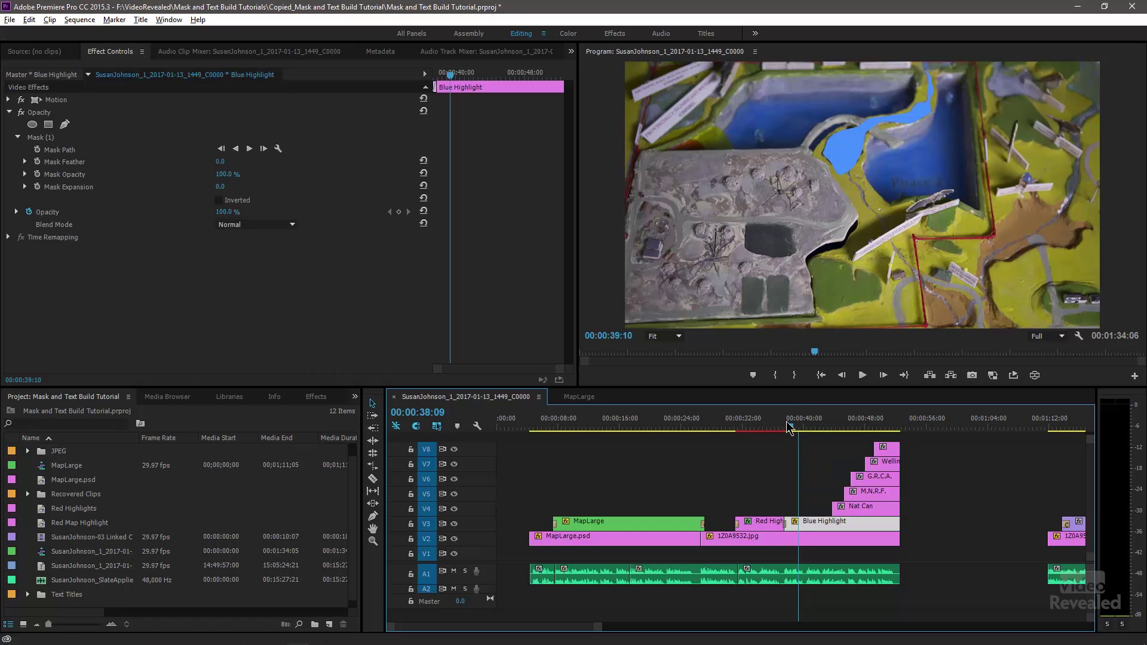
drag(790, 425, 778, 424)
key(space)
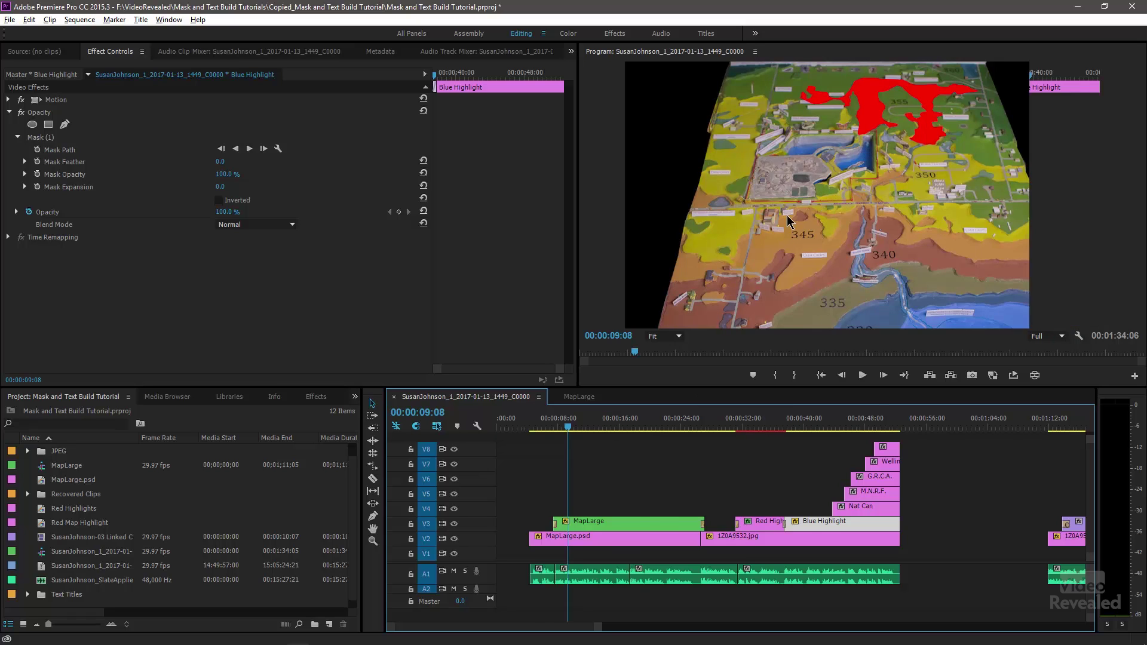
- View the red pond highlight in the maximized Program monitor, then restore the Editing layout
key(grave)
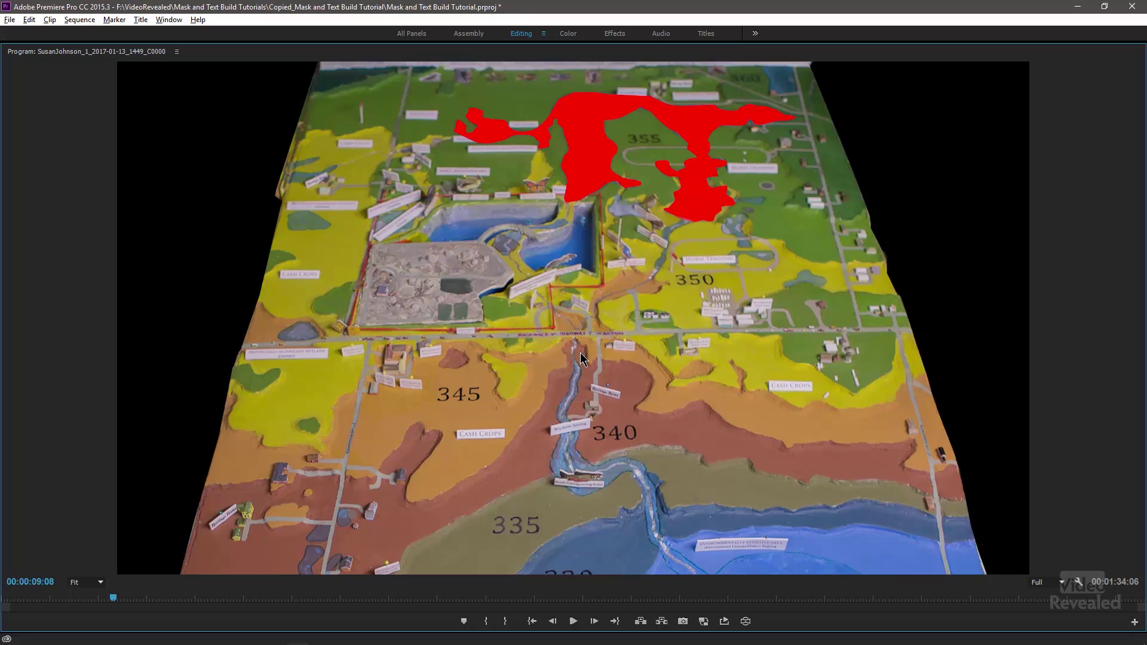
key(grave)
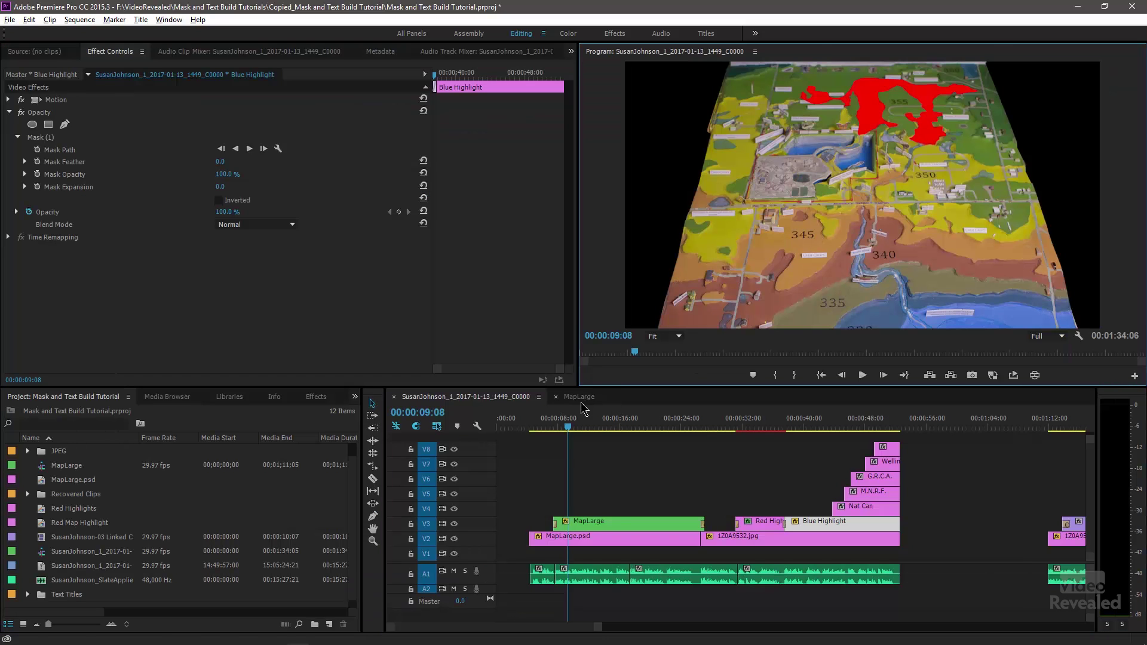
- Open the MapLarge nested sequence, toggle V2's Red Map Highlight off and on, and select MapLarge.psd
double_click(595, 521)
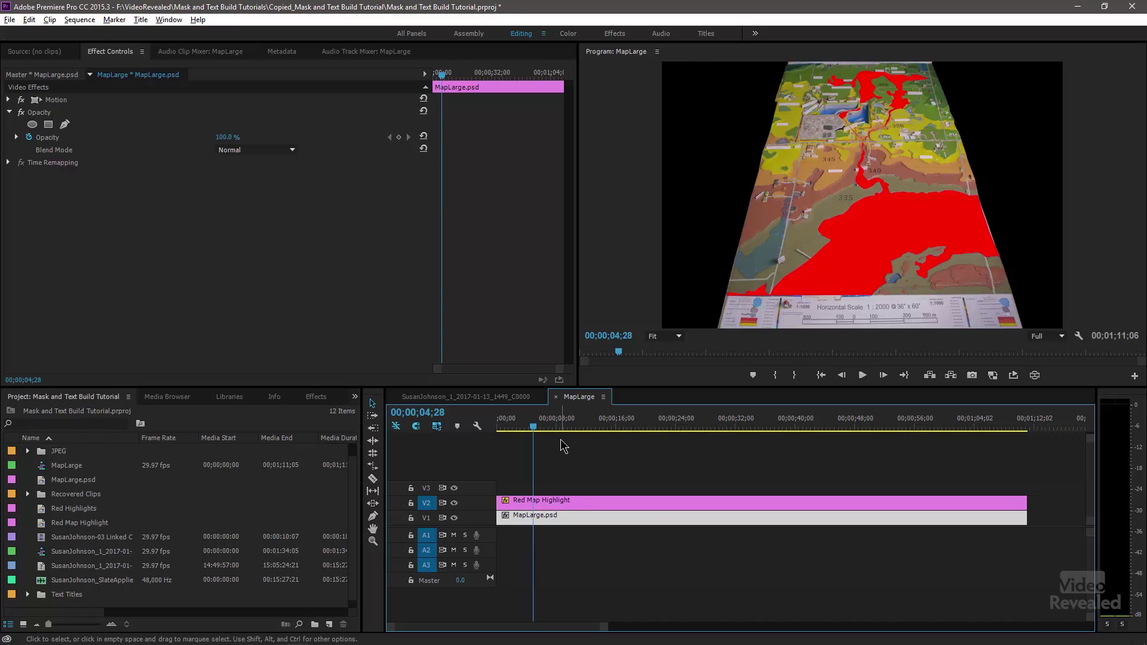
click(454, 504)
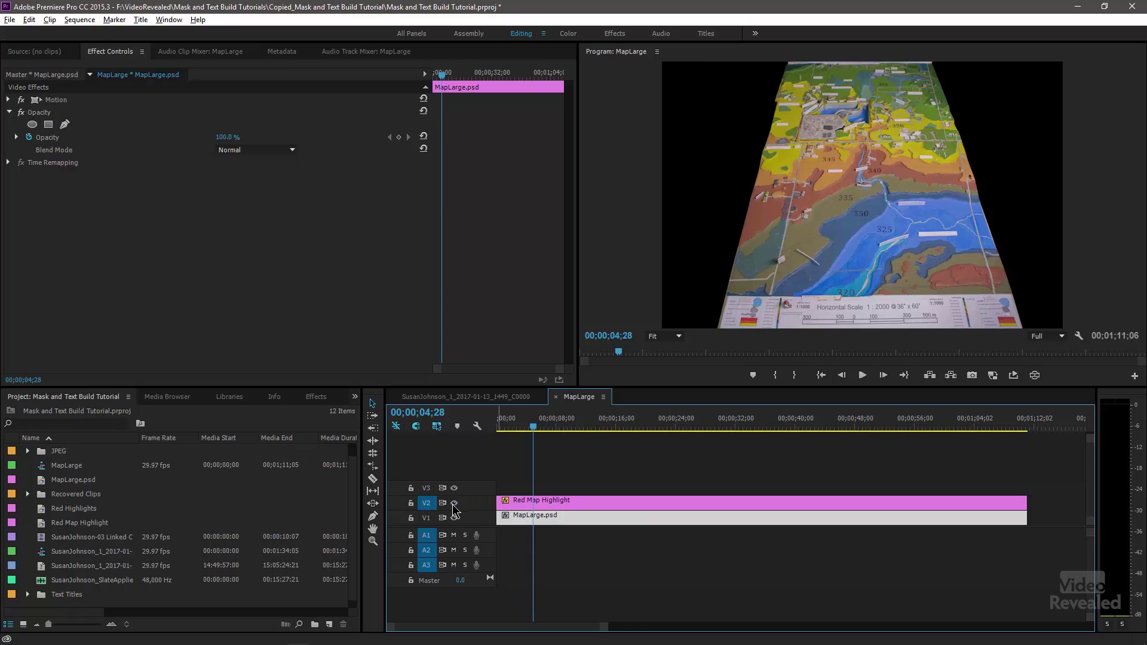
click(454, 504)
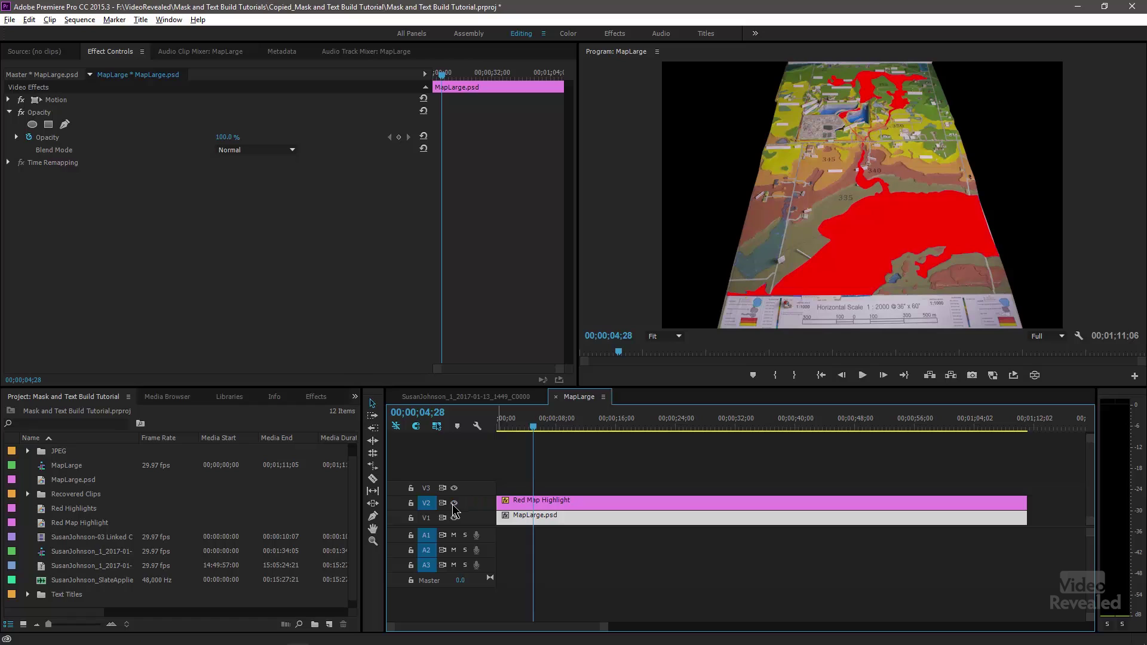
click(43, 484)
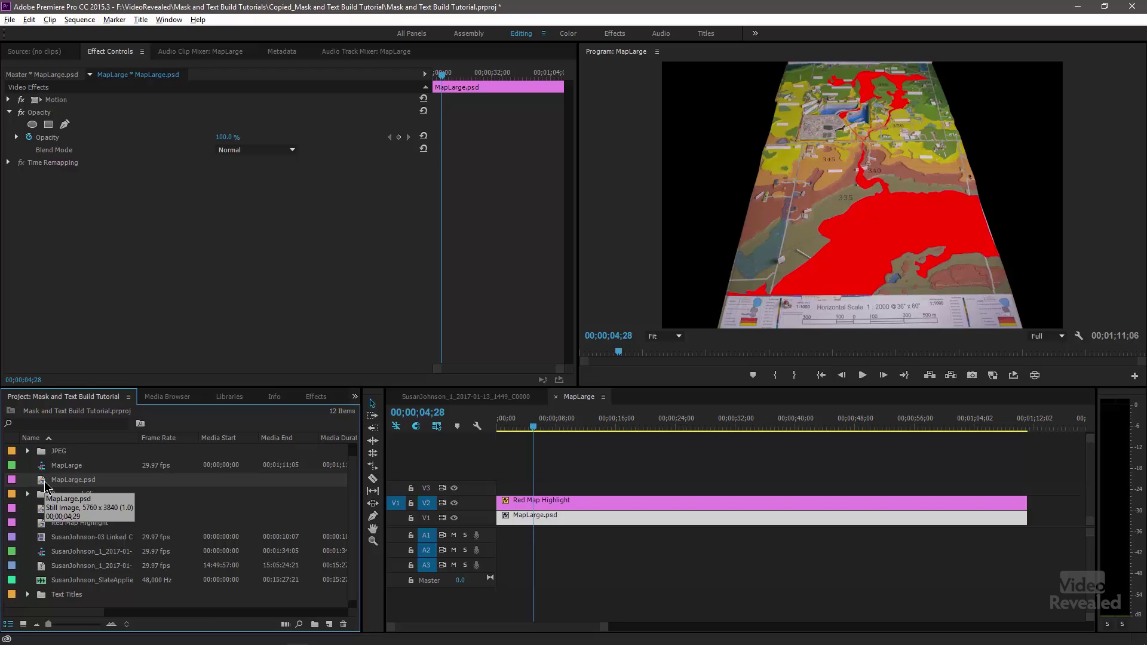
click(29, 20)
click(83, 312)
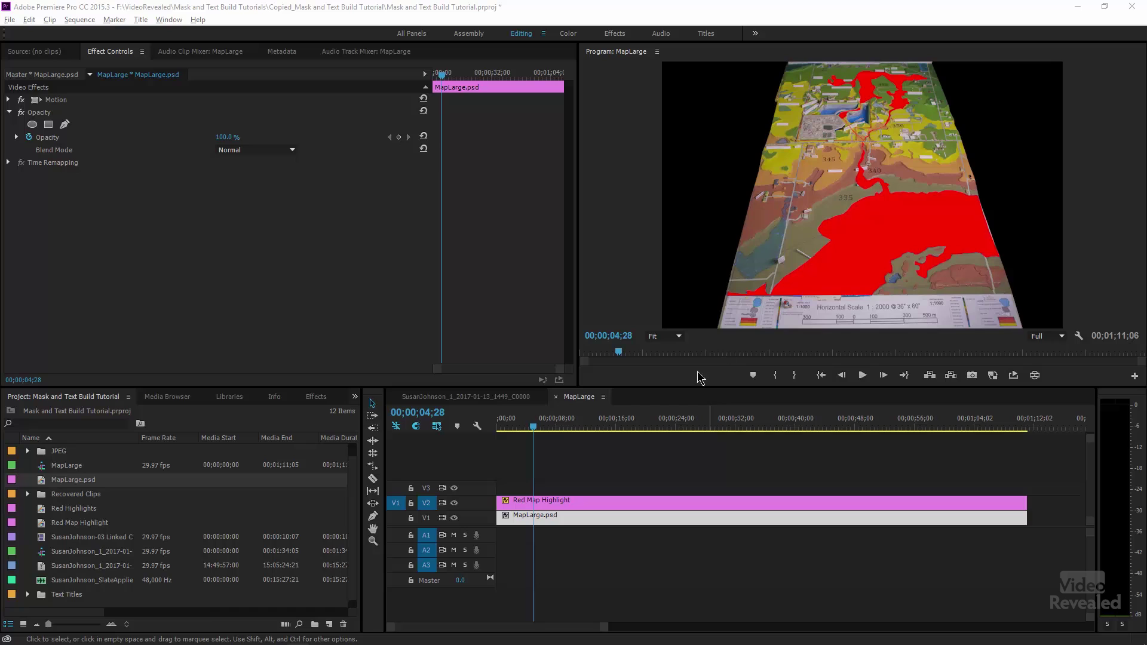
drag(550, 430, 594, 428)
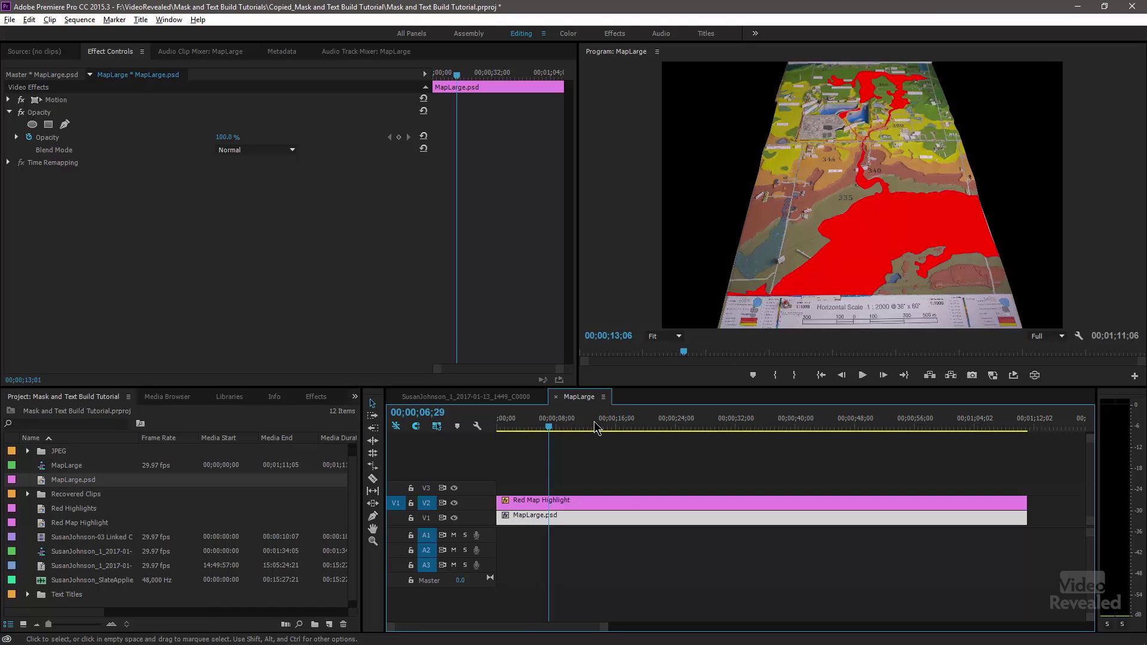
- Select Red Map Highlight on V2 and view its Creek, Right Trib, Left Trib and Ponds mask outlines
click(519, 505)
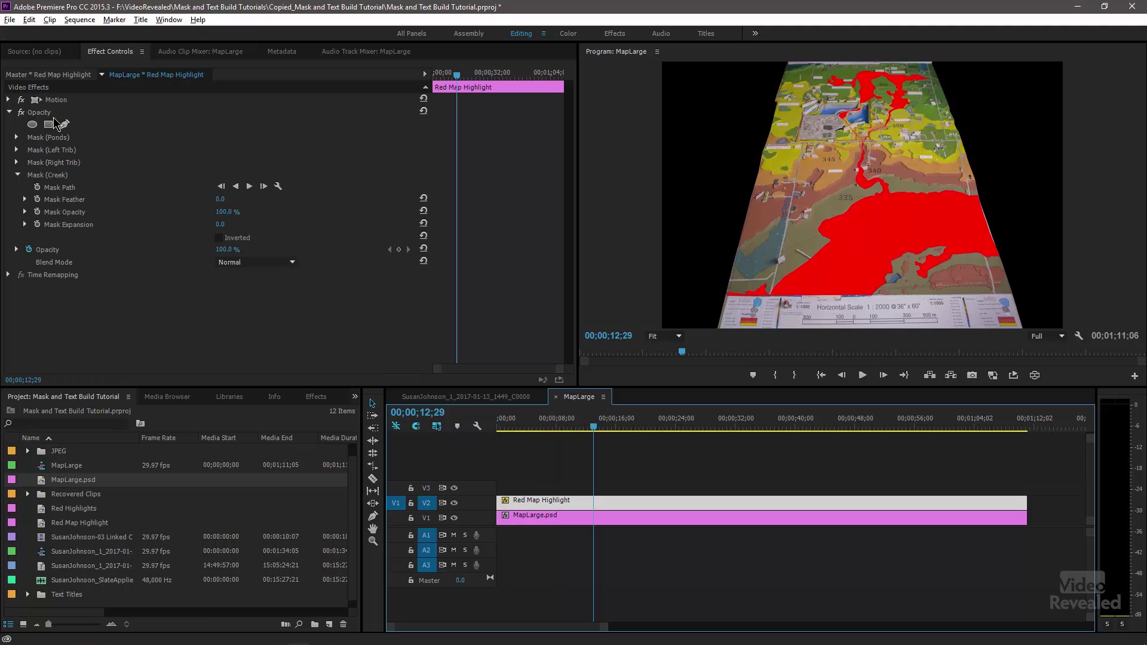
click(65, 175)
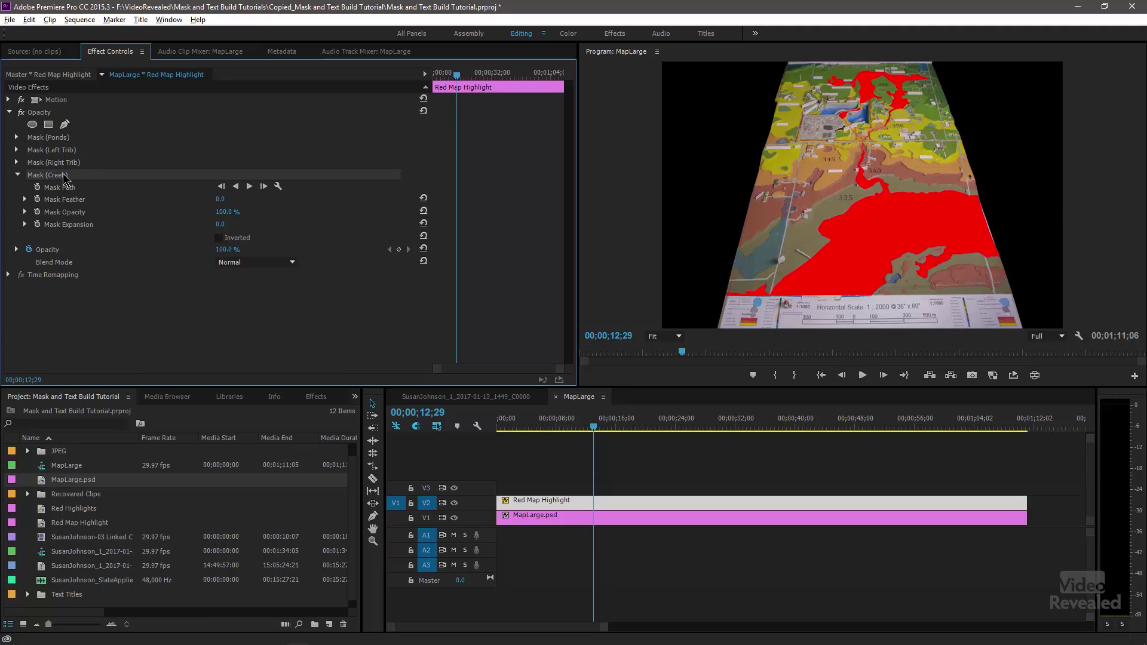
click(70, 162)
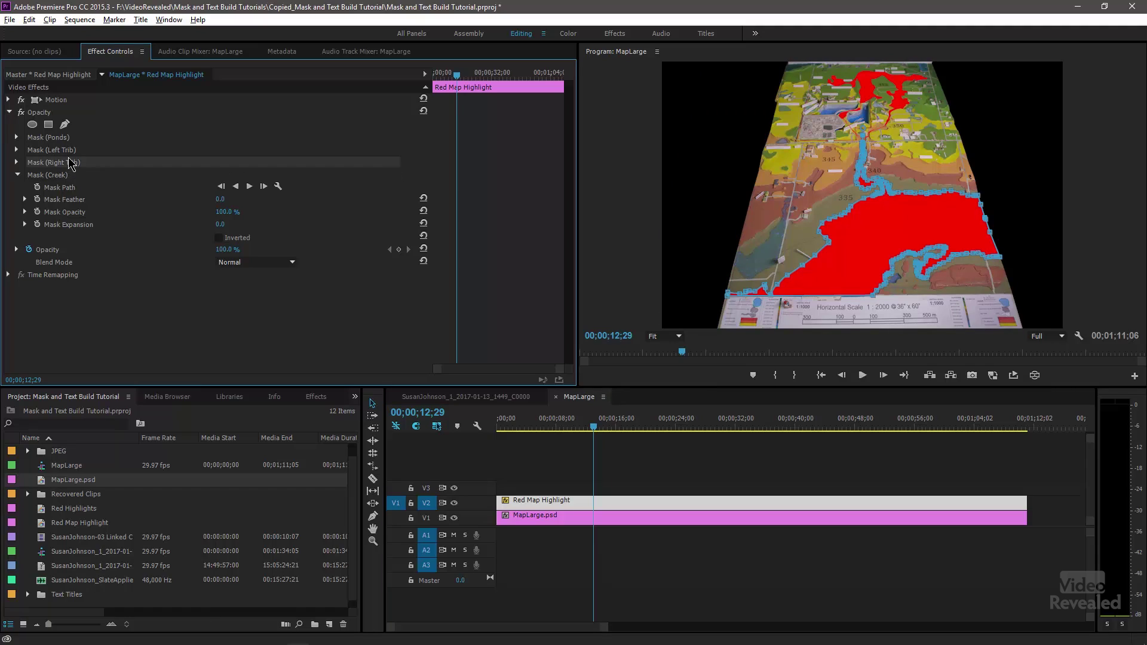
click(71, 152)
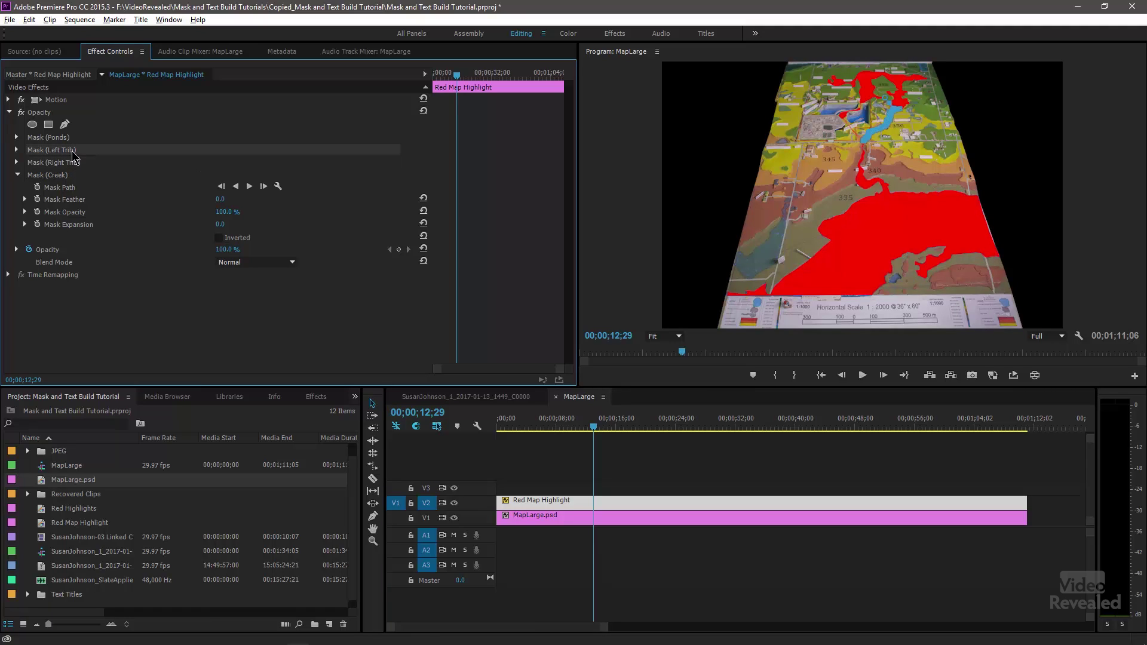
click(68, 138)
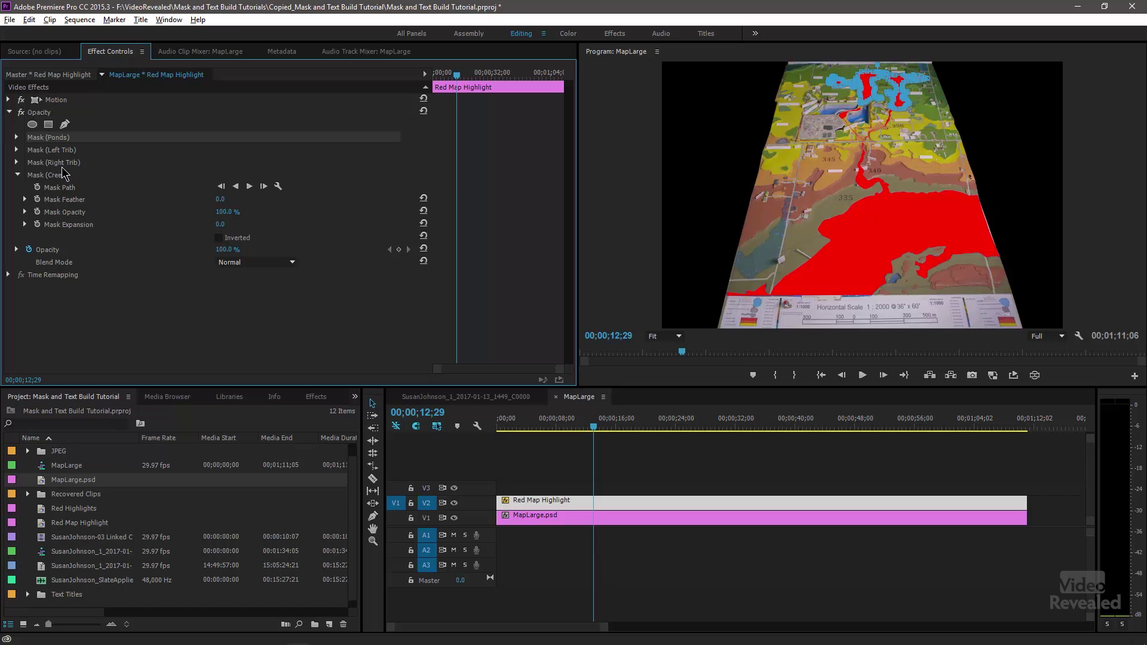
click(64, 150)
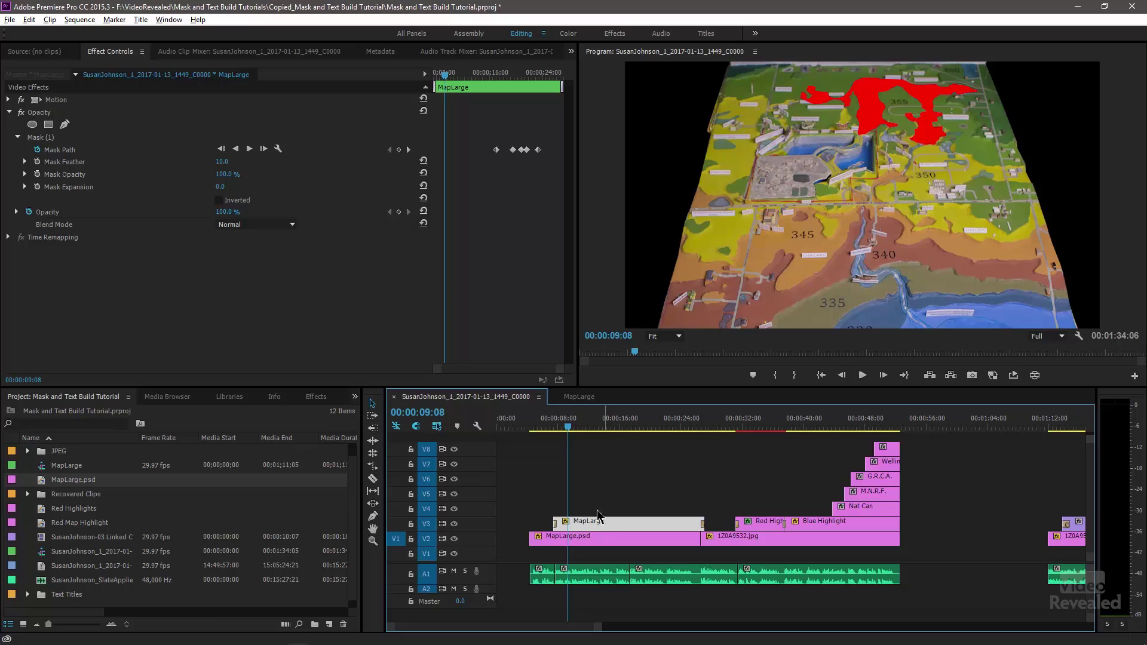
click(25, 114)
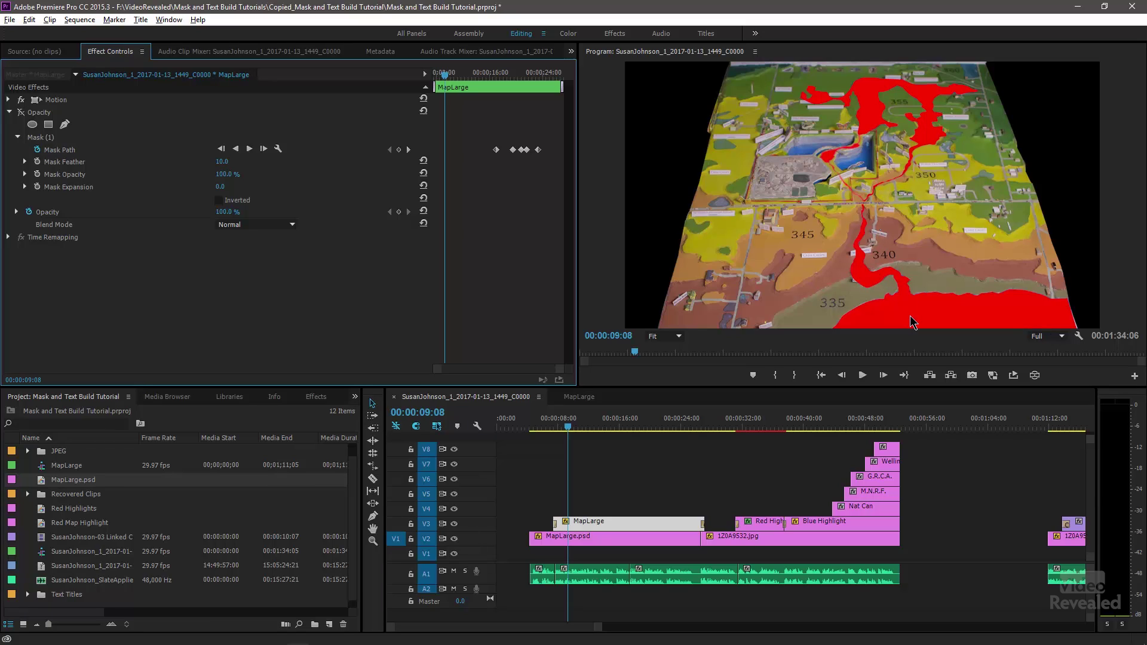
click(43, 138)
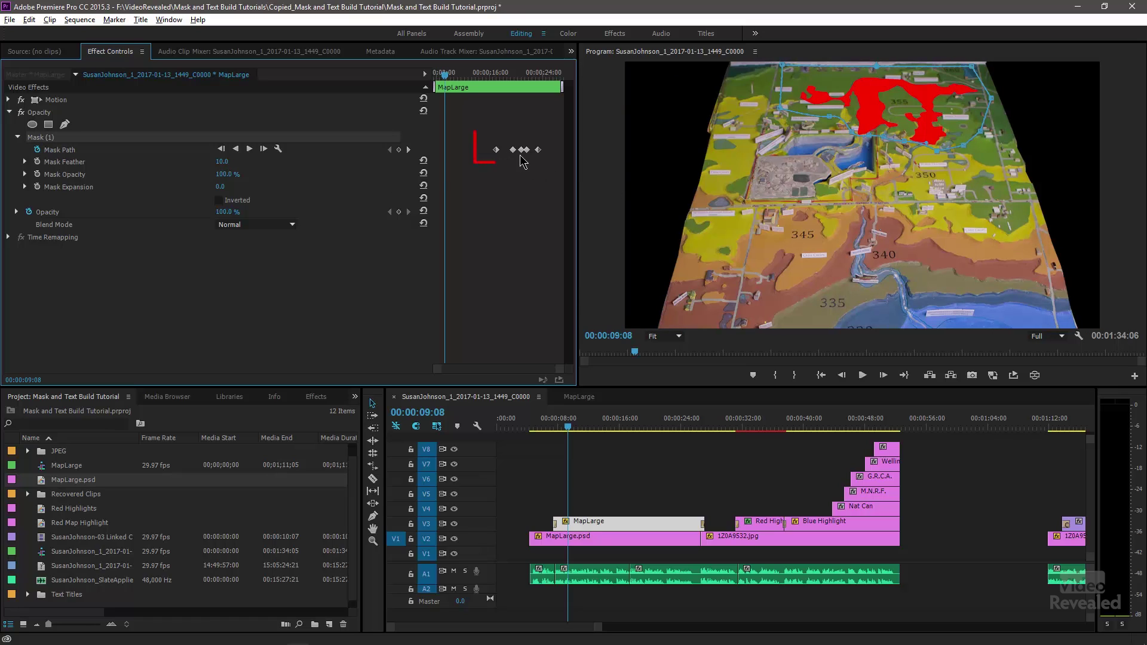
drag(479, 72, 493, 74)
key(grave)
key(Right)
key(Right)
key(Right)
key(Right)
key(Right)
key(Right)
key(Right)
key(Right)
key(Right)
key(Right)
key(Right)
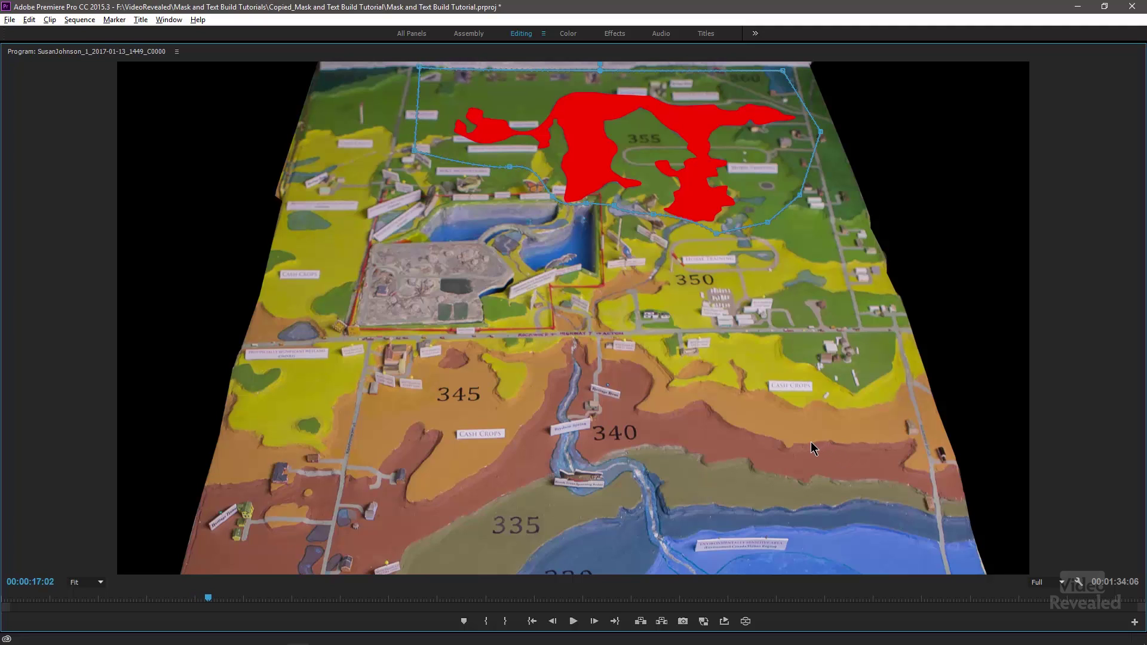
click(268, 599)
key(space)
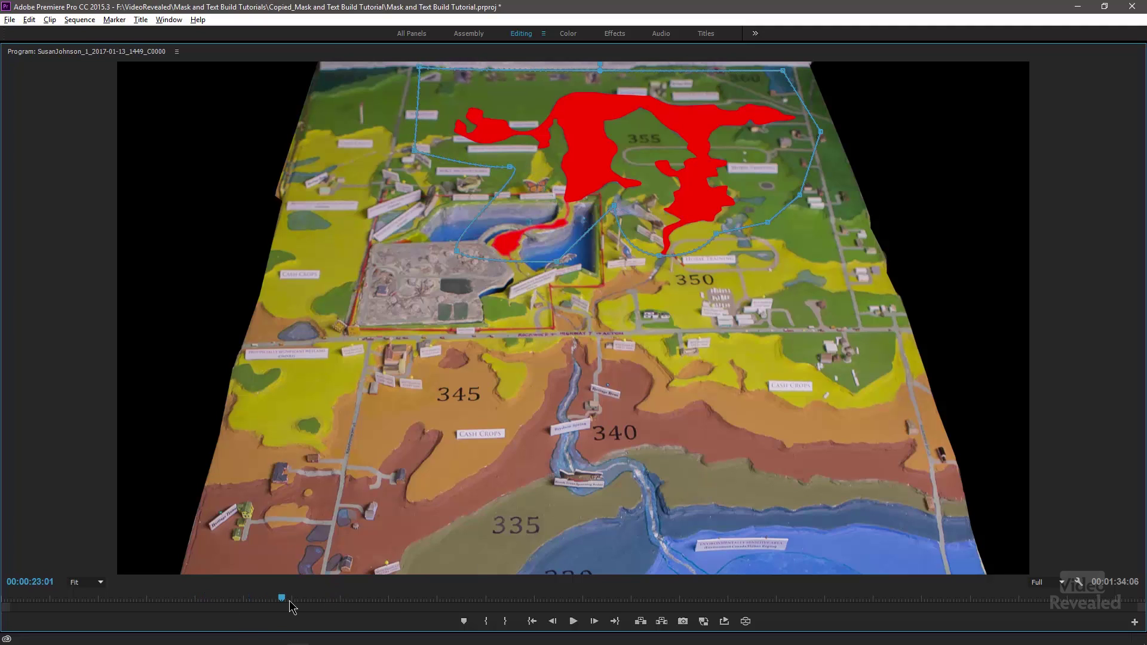
drag(266, 588, 250, 579)
key(grave)
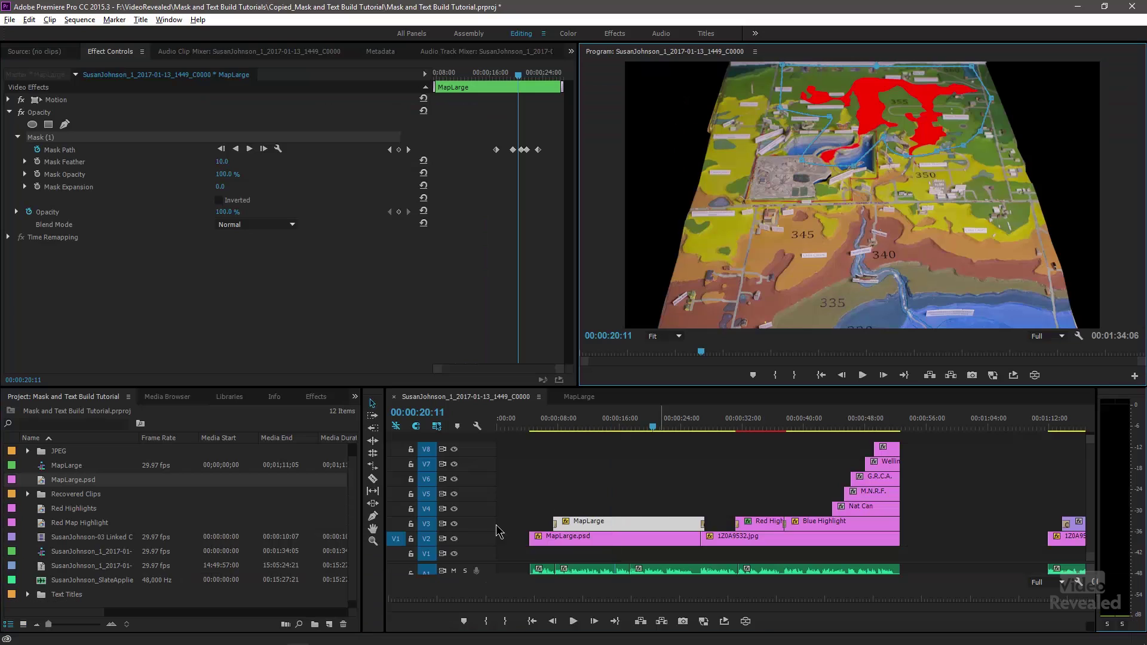
click(454, 524)
click(598, 541)
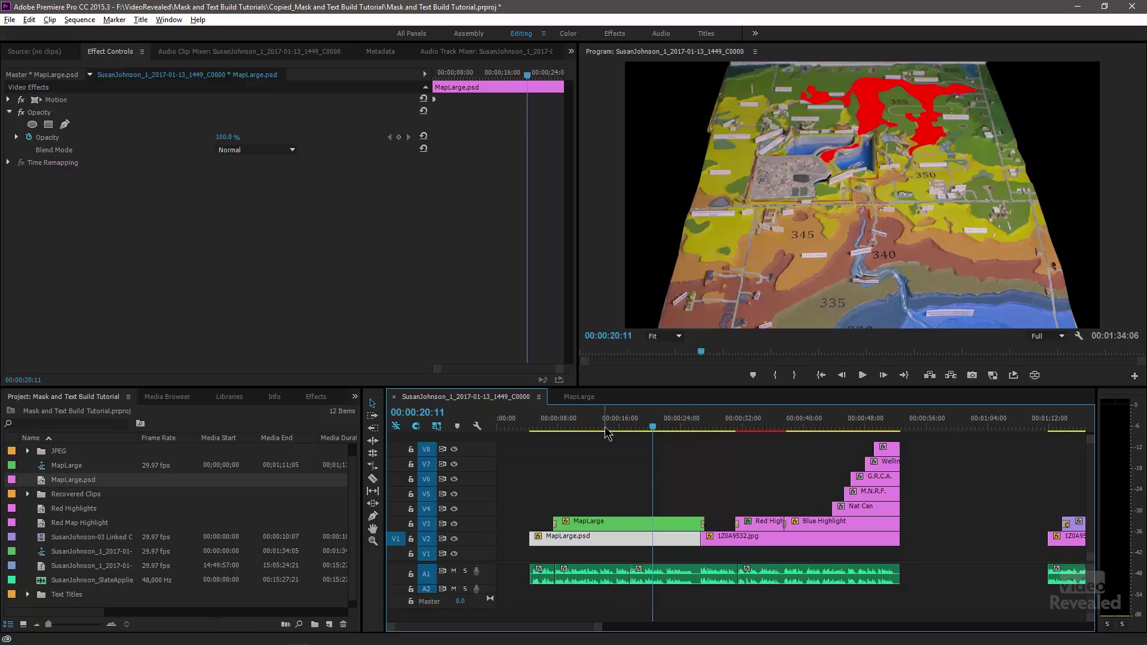
key(space)
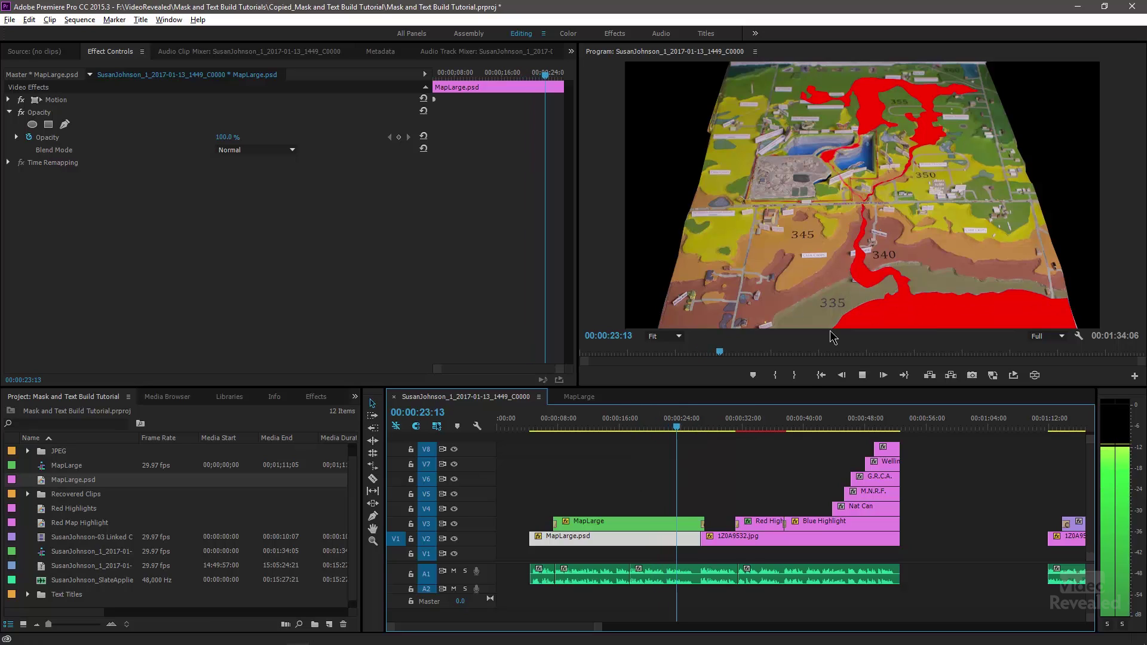
drag(664, 426, 645, 426)
- Show the nested MapLarge clip's Mask (1) outline at the 00:00:17:04 keyframe in a maximized Program monitor
click(651, 528)
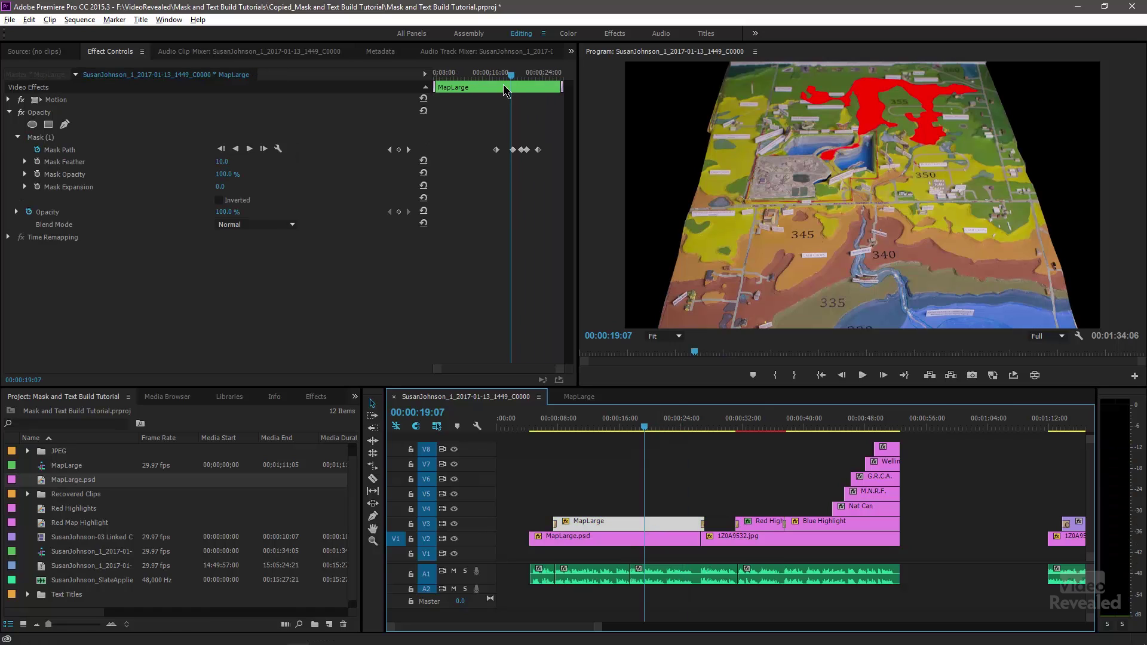
drag(501, 76, 497, 75)
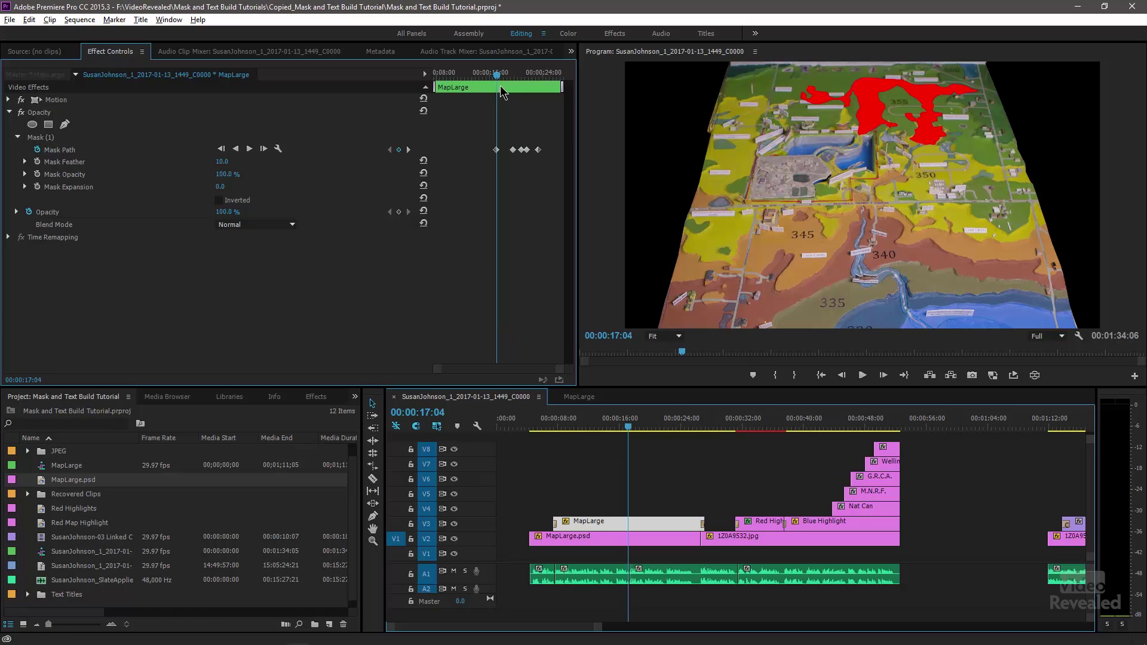
click(100, 139)
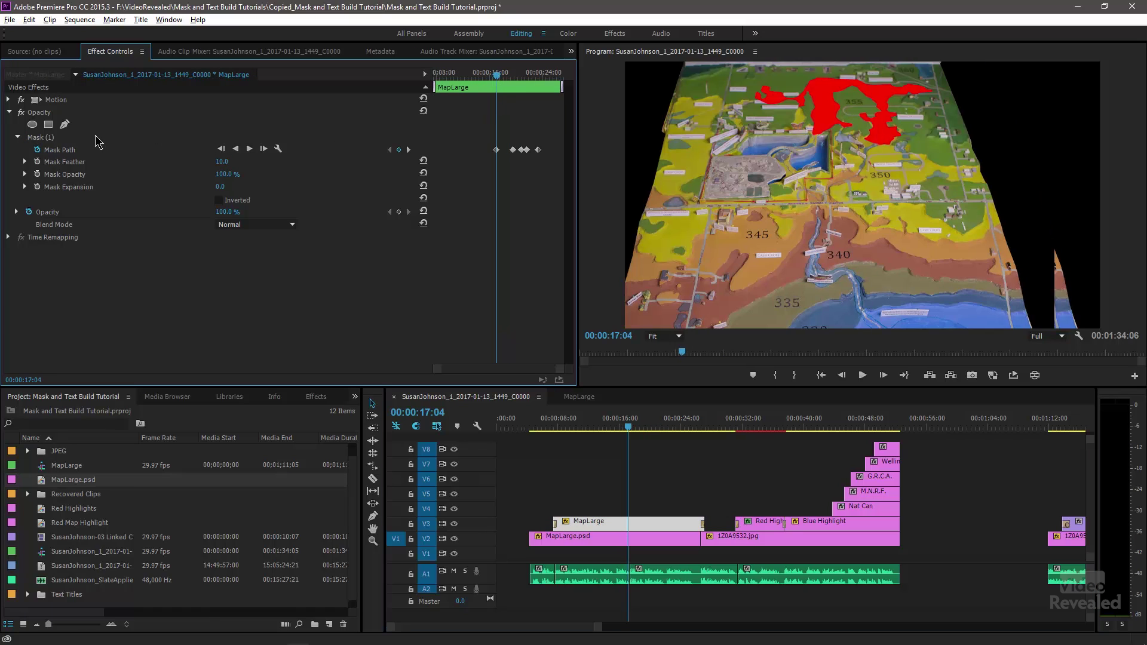
key(grave)
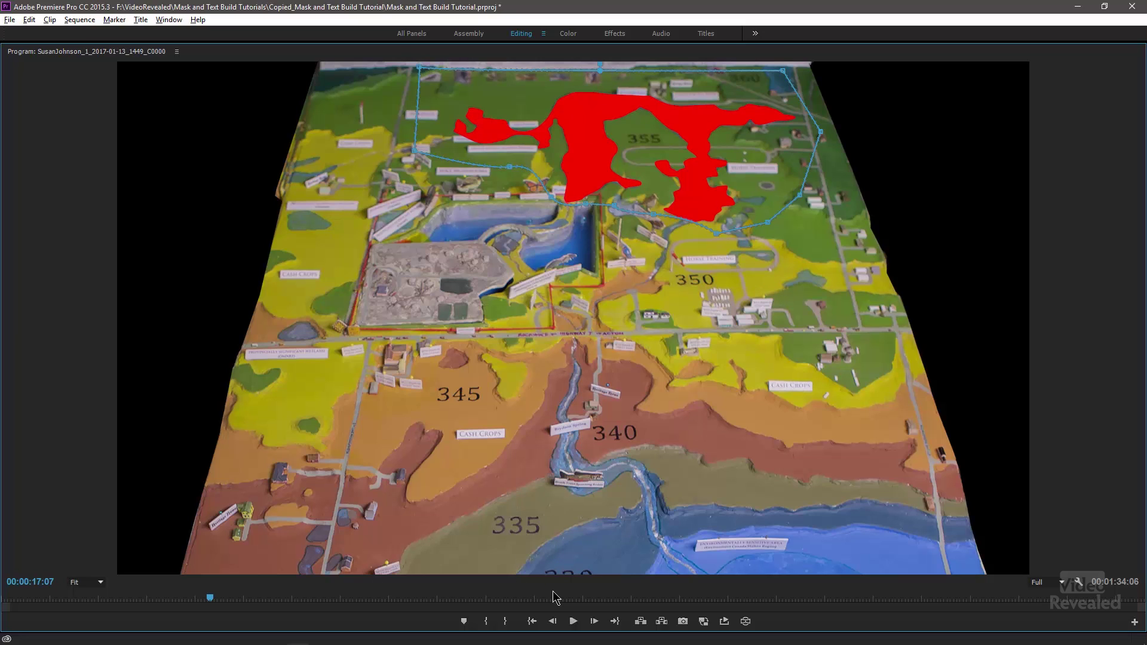
- Step frame by frame as the red reveal travels down the river to the bottom lake, then return the playhead
key(Right)
key(Right)
key(Right)
key(Right)
key(Right)
key(Right)
key(Right)
key(Right)
key(Right)
key(Right)
key(Right)
key(Right)
key(Right)
key(Right)
key(Right)
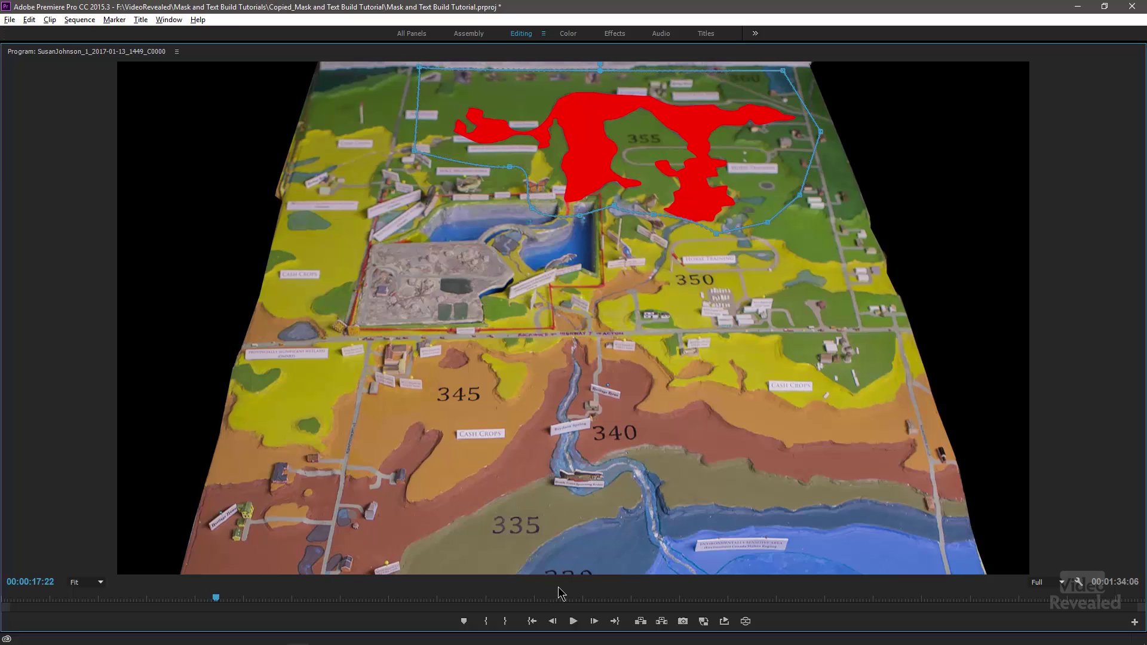
key(Right)
key(Right)
key(Right)
key(Right)
key(Right)
key(Right)
key(Right)
key(Right)
key(Right)
key(Right)
key(Right)
key(Right)
key(Right)
key(Right)
key(Right)
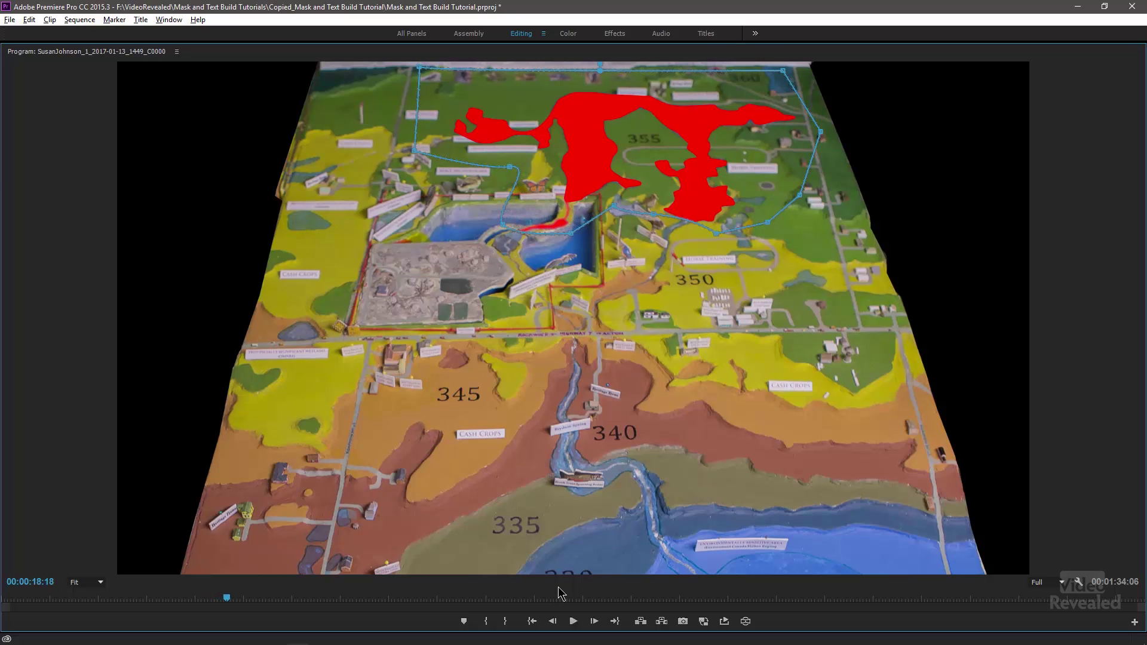
key(Right)
key(Right)
key(Right)
key(Right)
key(Right)
key(Right)
key(Right)
key(Right)
key(Right)
key(Right)
key(Right)
key(Right)
key(Right)
key(Right)
key(Right)
key(Right)
key(Right)
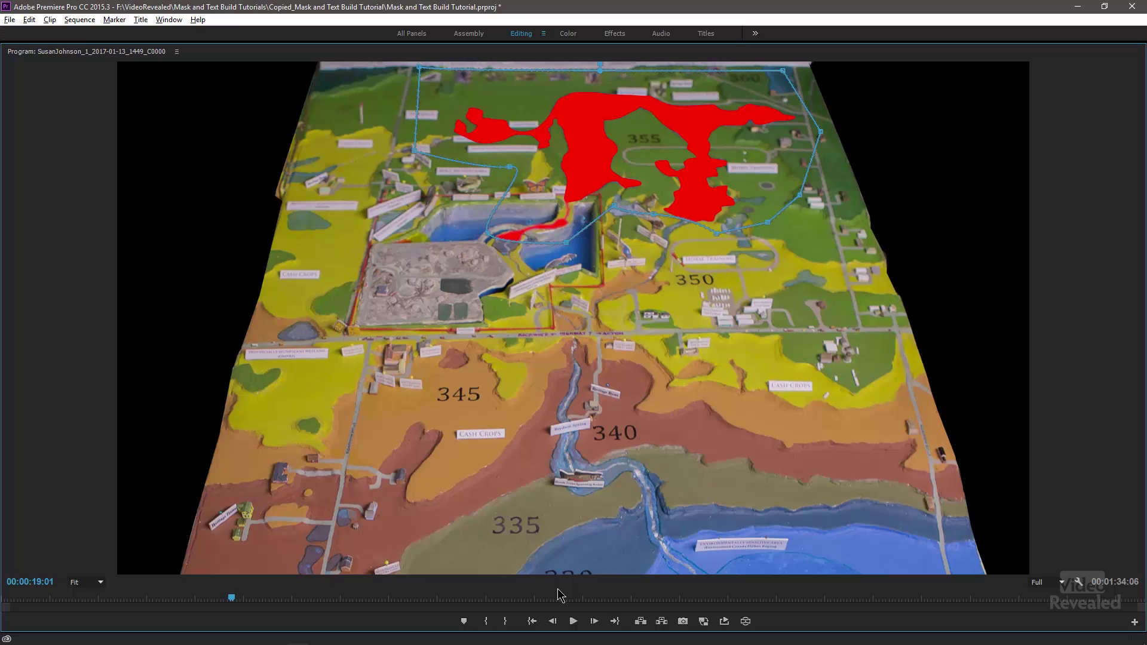
key(Right)
key(Right)
key(Right)
key(Right)
key(Right)
key(Right)
key(Right)
key(Right)
key(Right)
key(Right)
key(Right)
key(Right)
key(Right)
key(Right)
key(Right)
key(Right)
key(Right)
key(Right)
key(Right)
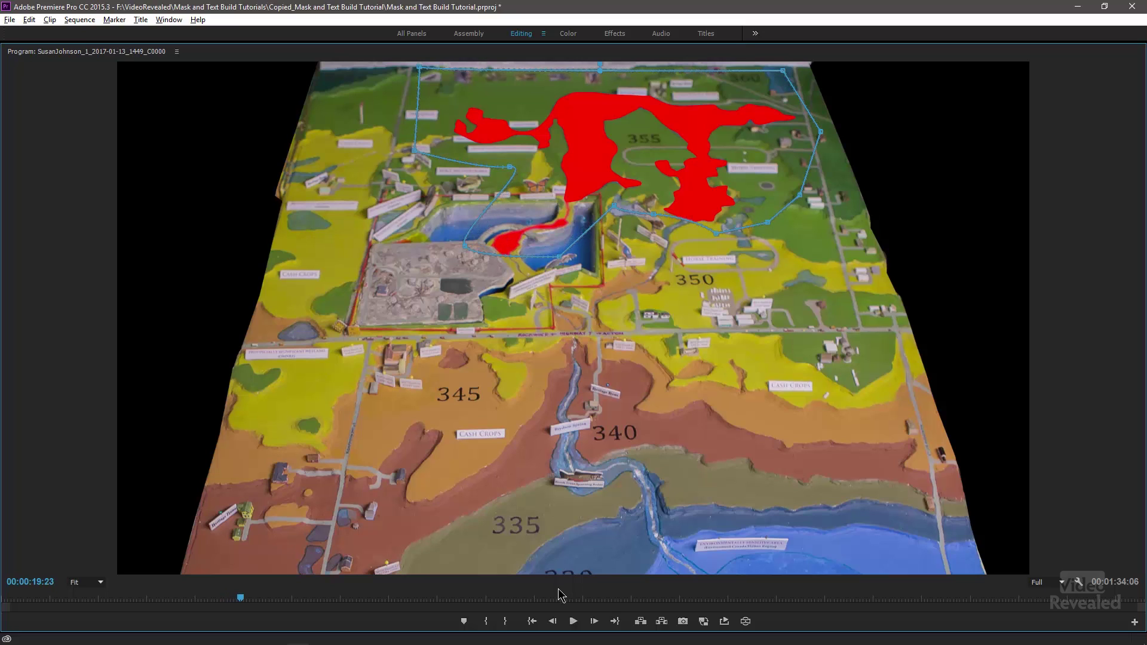
key(Right)
key(Right)
key(Right)
key(Right)
key(Right)
key(Right)
key(Right)
key(Right)
key(Right)
key(Right)
key(Right)
key(Right)
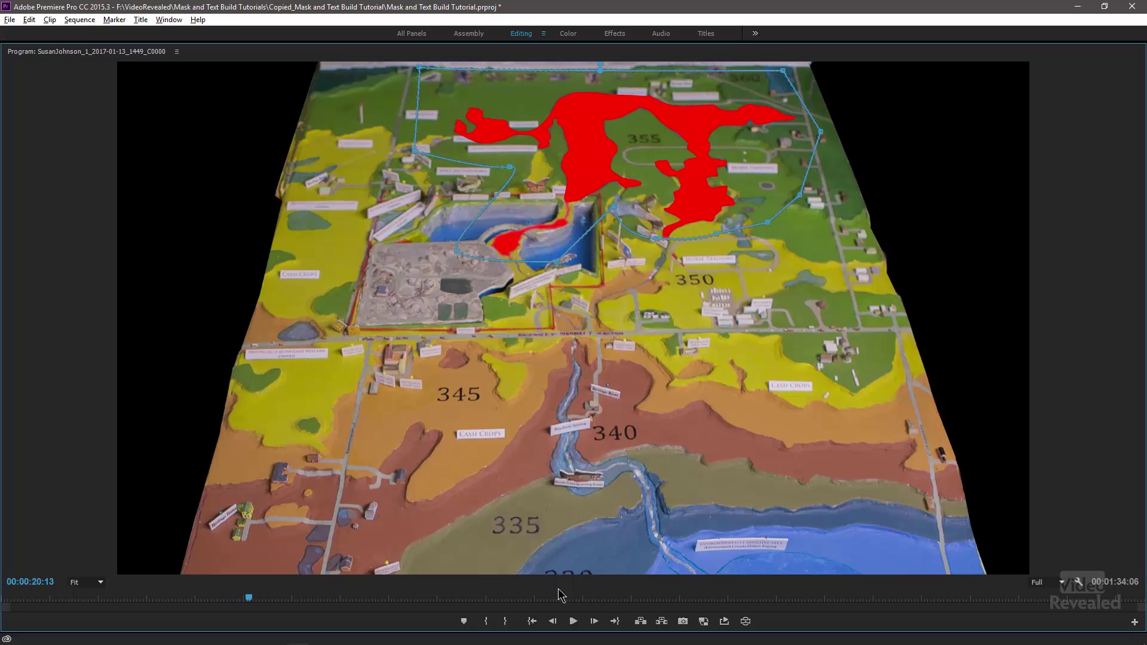
key(Right)
key(Right)
key(Right)
key(Right)
key(Right)
key(Right)
key(Right)
key(Right)
key(Right)
key(Right)
key(Right)
key(Right)
key(Right)
key(Right)
key(Right)
key(Right)
key(Right)
key(Right)
key(Right)
key(Right)
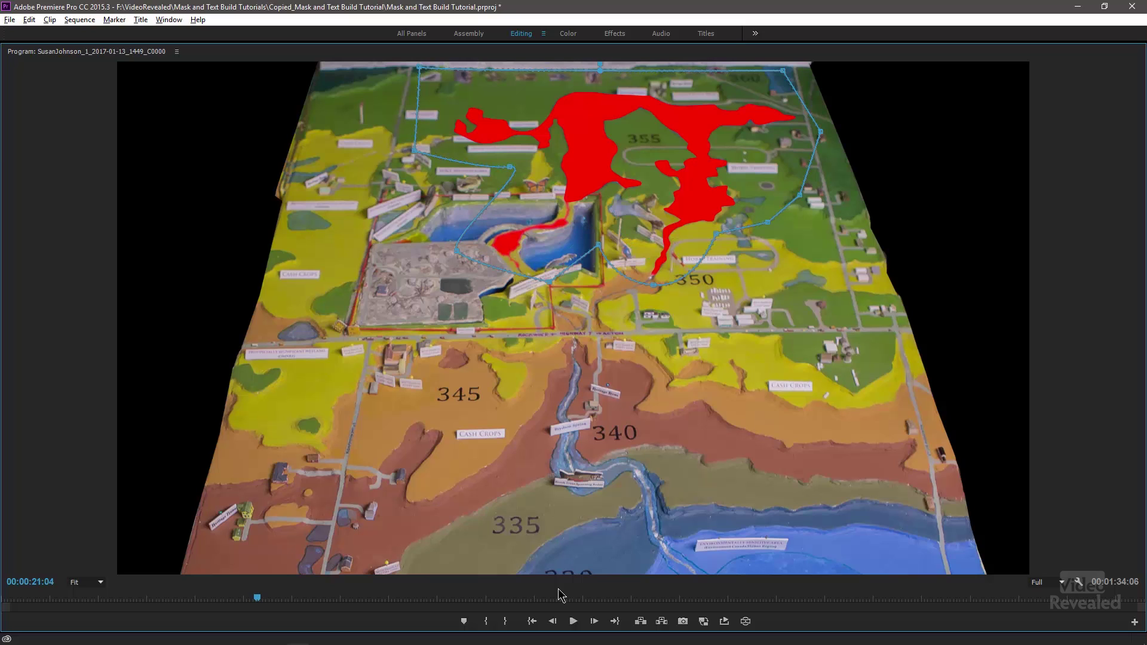
key(Right)
key(Right)
key(Right)
key(Right)
key(Right)
key(Right)
key(Right)
key(Right)
key(Right)
key(Right)
key(Right)
key(Right)
key(Right)
key(Right)
key(Right)
key(Right)
key(Right)
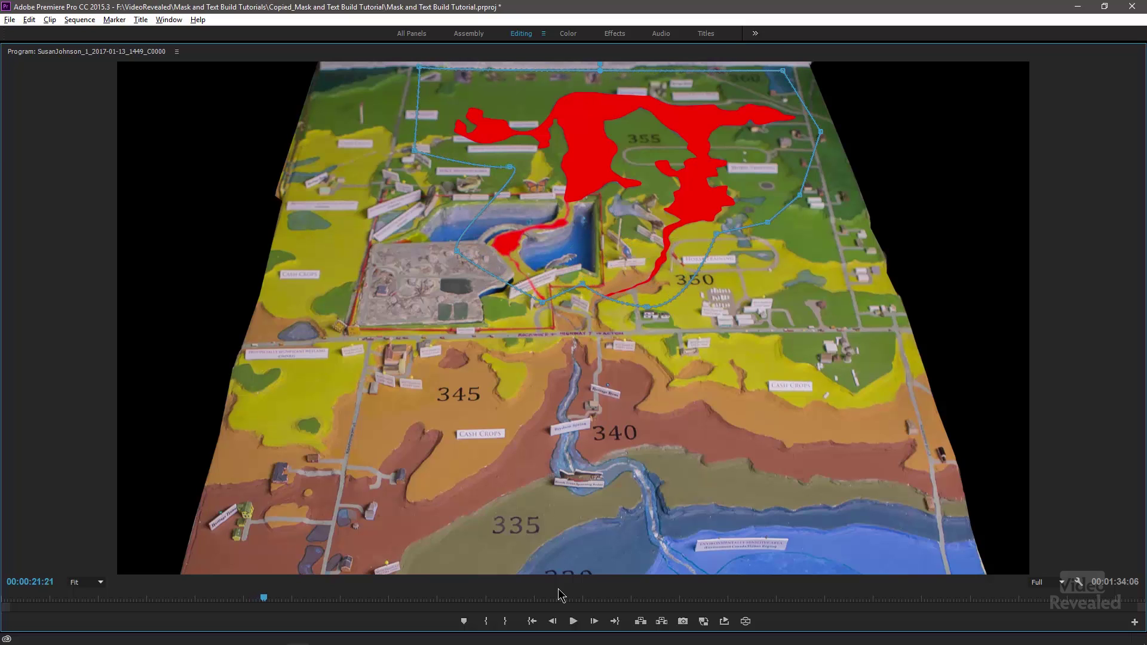
key(Right)
key(Right)
key(Right)
key(Right)
key(Right)
key(Right)
key(Right)
key(Right)
key(Right)
key(Right)
key(Right)
key(Right)
key(Right)
key(Right)
key(Right)
key(Right)
key(Right)
key(Right)
key(Right)
key(Right)
key(Right)
key(Right)
key(Right)
key(Right)
key(Right)
key(Right)
key(Right)
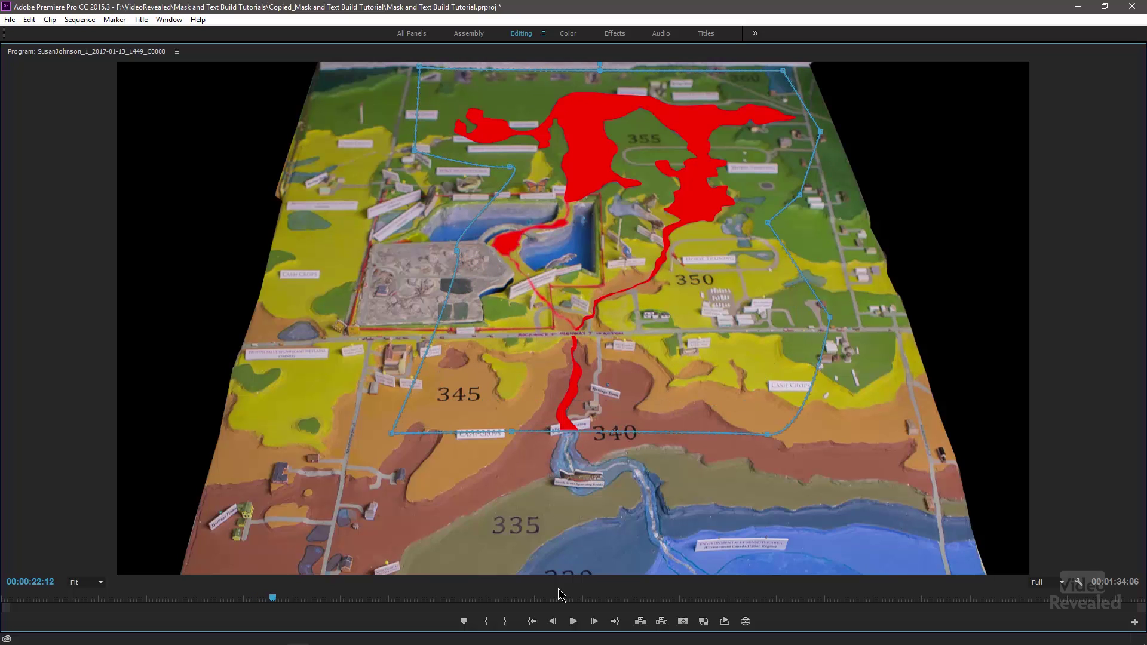
key(Right)
key(Right)
key(Right)
key(Right)
key(Right)
key(Right)
key(Right)
key(Right)
key(Right)
key(Right)
key(Right)
key(Right)
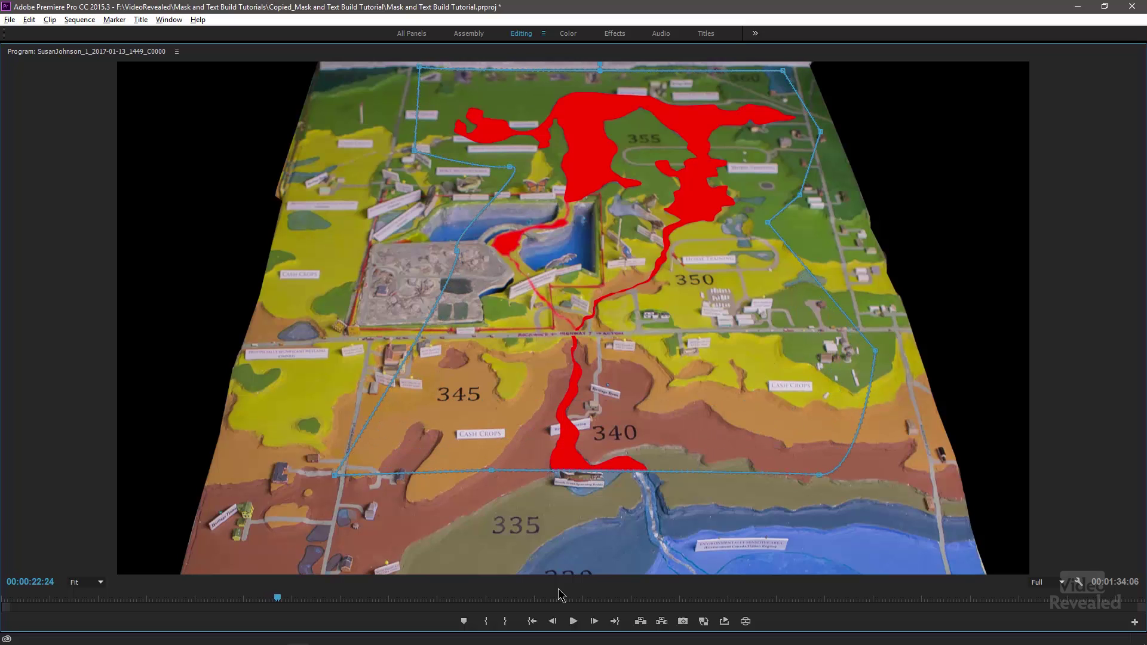
key(Right)
key(Right)
key(Right)
key(Right)
key(Right)
key(Right)
key(Right)
key(Right)
key(Right)
key(Right)
key(Right)
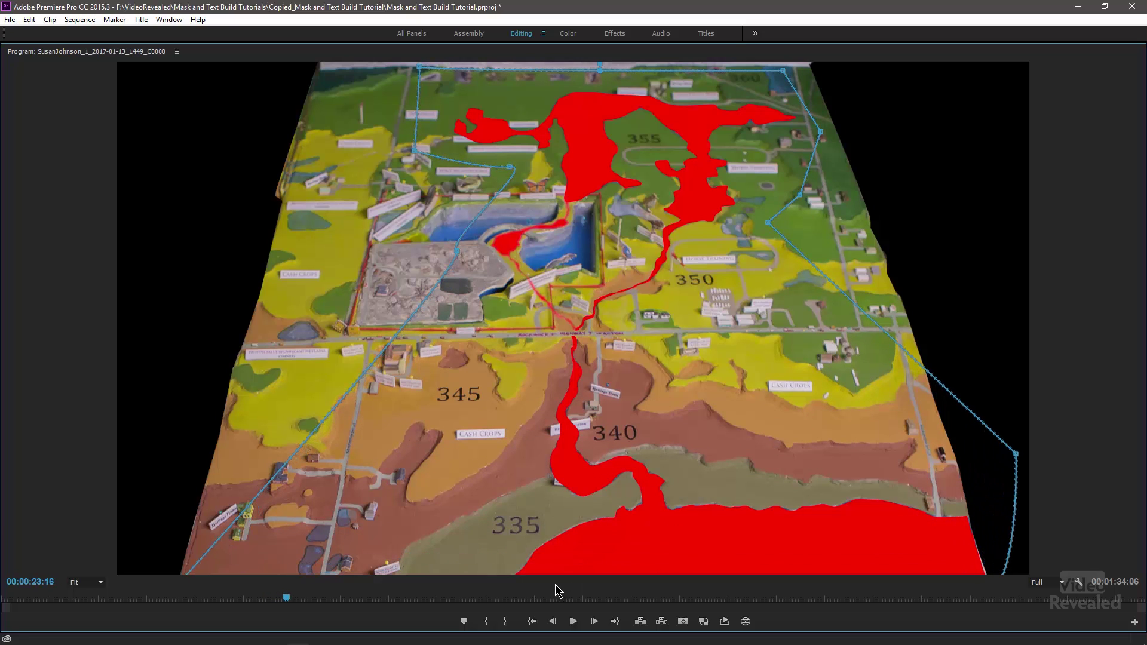
click(216, 599)
- Hide Mask (1)'s outline and re-maximize the Program monitor
key(grave)
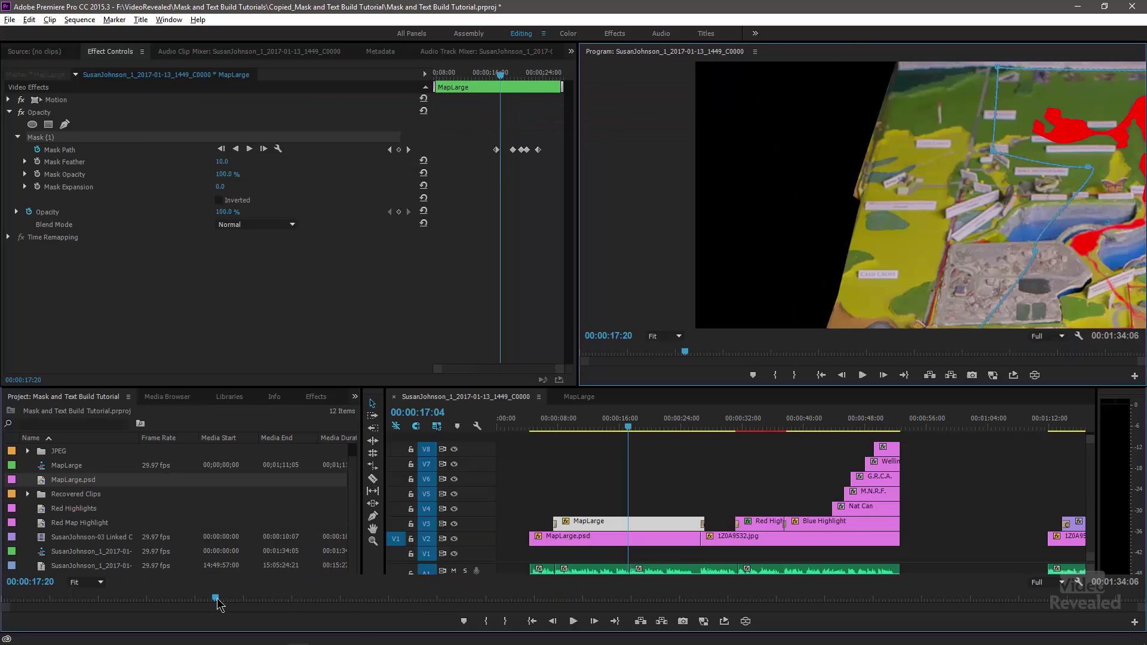
click(150, 292)
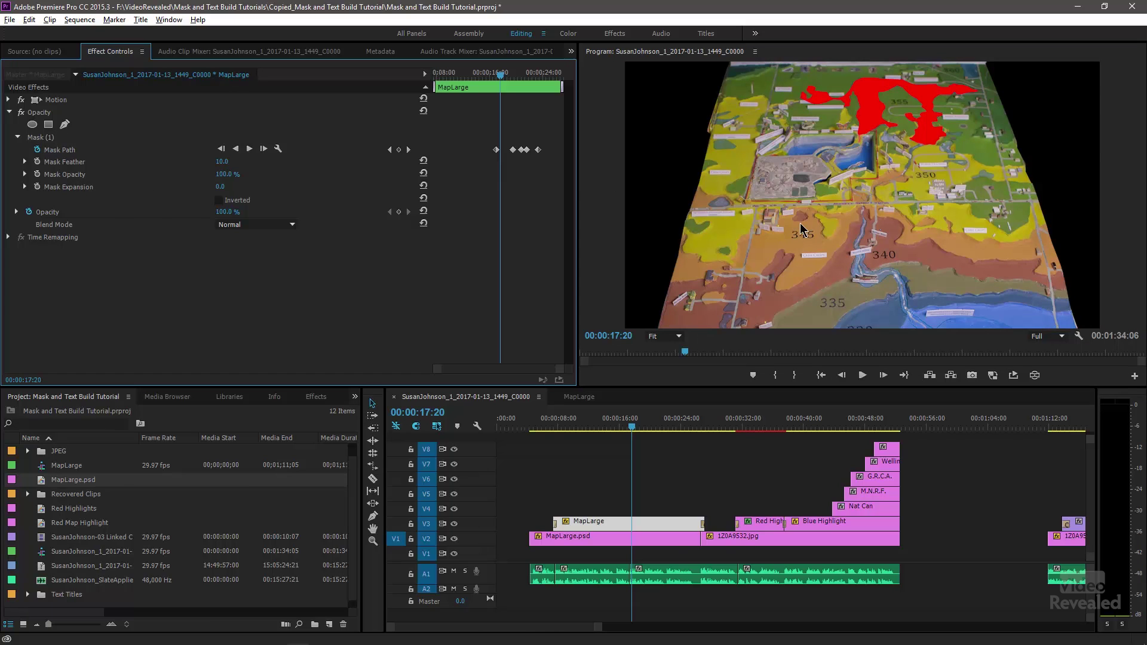
key(grave)
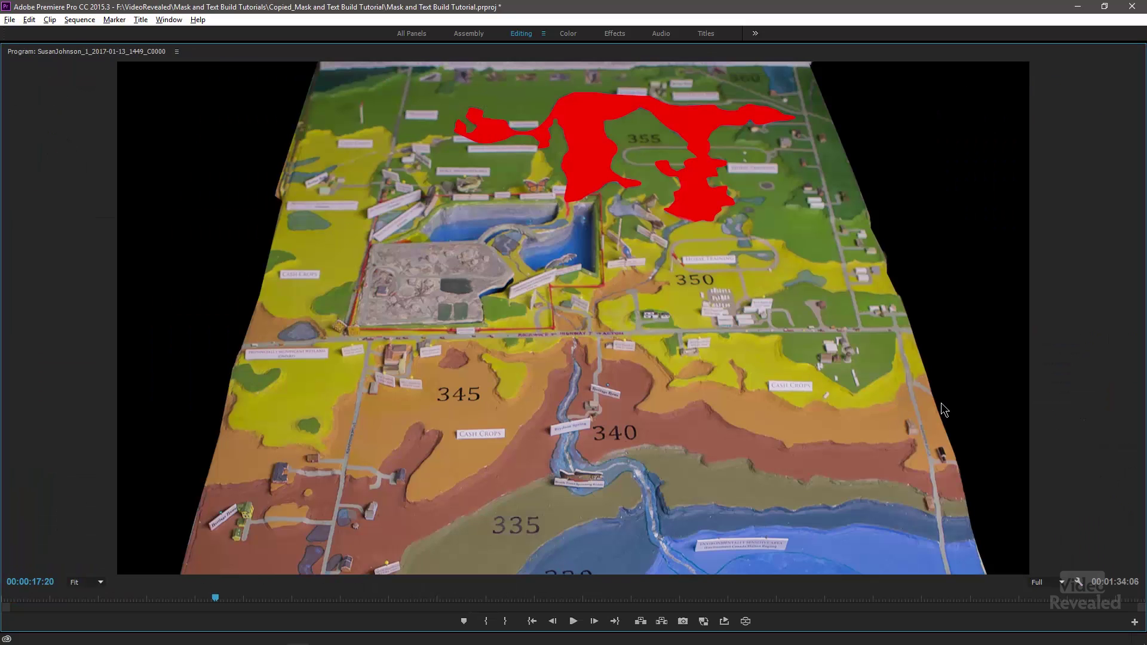
- Step forward to 00:00:23:13 as the red highlight flows down the river into the bottom lake
key(shift+Right)
key(shift+Right)
key(shift+Right)
key(Right)
key(Right)
key(Right)
key(Right)
key(Right)
key(Right)
key(Right)
key(Right)
key(Right)
key(Right)
key(Right)
key(Right)
key(Right)
key(Right)
key(Right)
key(Right)
key(Right)
key(Right)
key(Right)
key(Right)
key(Right)
key(Right)
key(Right)
key(Right)
key(Right)
key(Right)
key(Right)
key(Right)
key(Right)
key(Right)
key(Right)
key(Right)
key(Right)
key(Right)
key(Right)
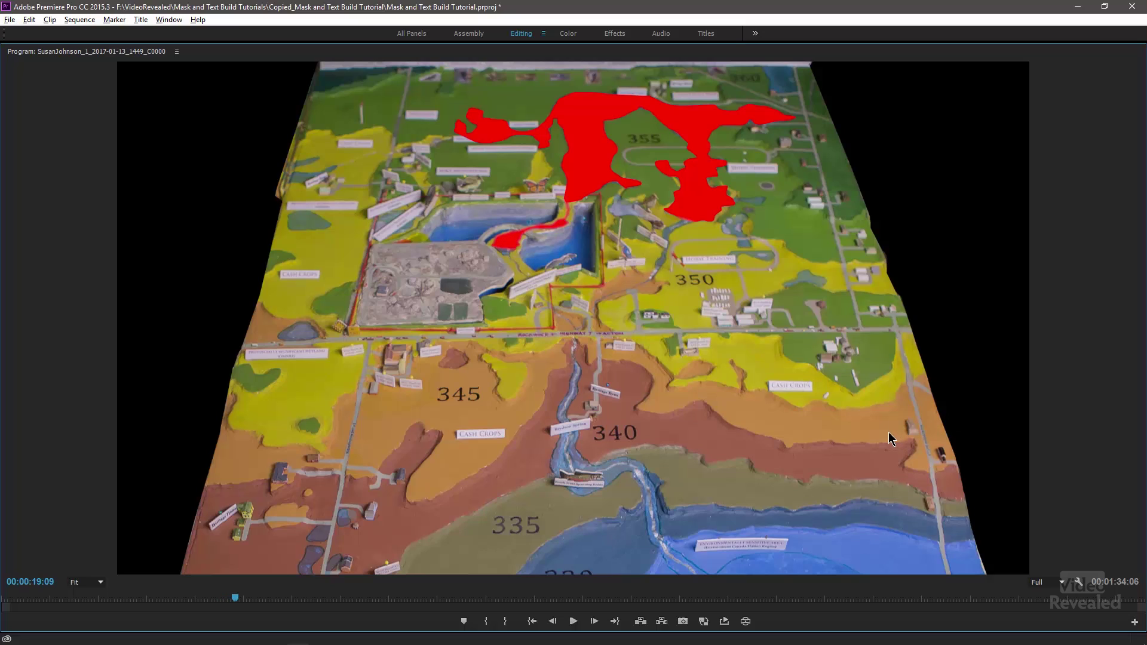
key(Right)
key(Right)
key(Right)
key(Right)
key(Right)
key(Right)
key(Right)
key(Right)
key(Right)
key(Right)
key(Right)
key(Right)
key(Right)
key(Right)
key(Right)
key(Right)
key(Right)
key(Right)
key(Right)
key(Right)
key(Right)
key(Right)
key(Right)
key(Right)
key(Right)
key(Right)
key(Right)
key(Right)
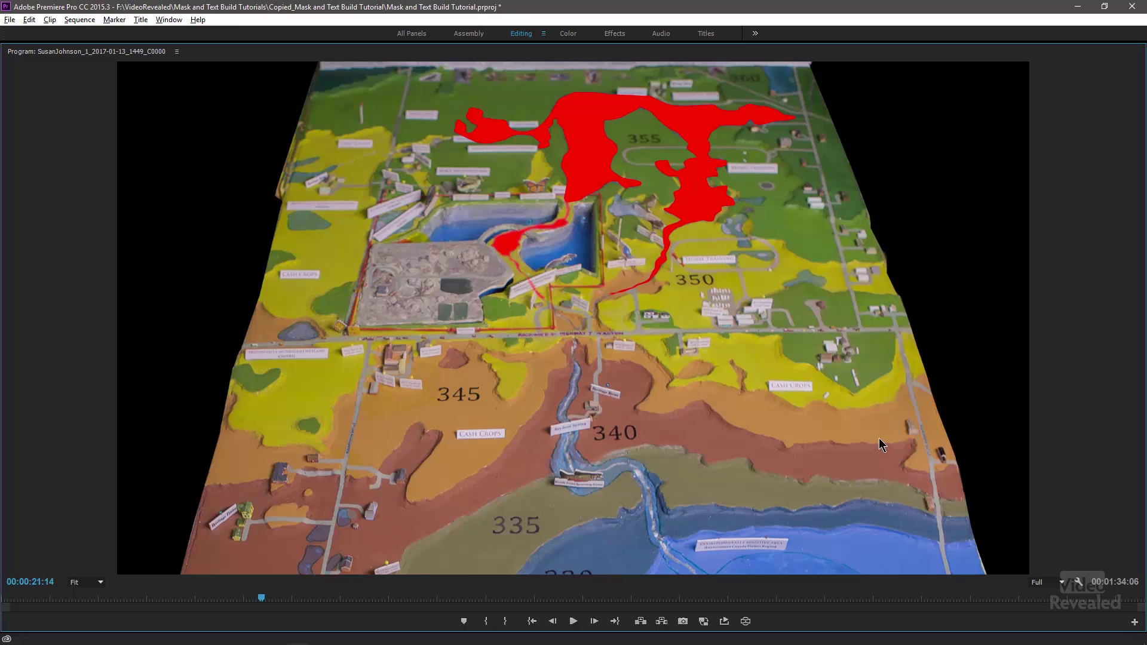
key(Right)
key(Right)
key(Right)
key(Right)
key(Right)
key(Right)
key(Right)
key(Right)
key(Right)
key(Right)
key(Right)
key(Right)
key(Right)
key(Right)
key(Right)
key(Right)
key(Right)
key(Right)
key(Right)
key(Right)
key(Right)
key(Right)
key(Right)
key(Right)
key(Right)
key(Right)
key(Right)
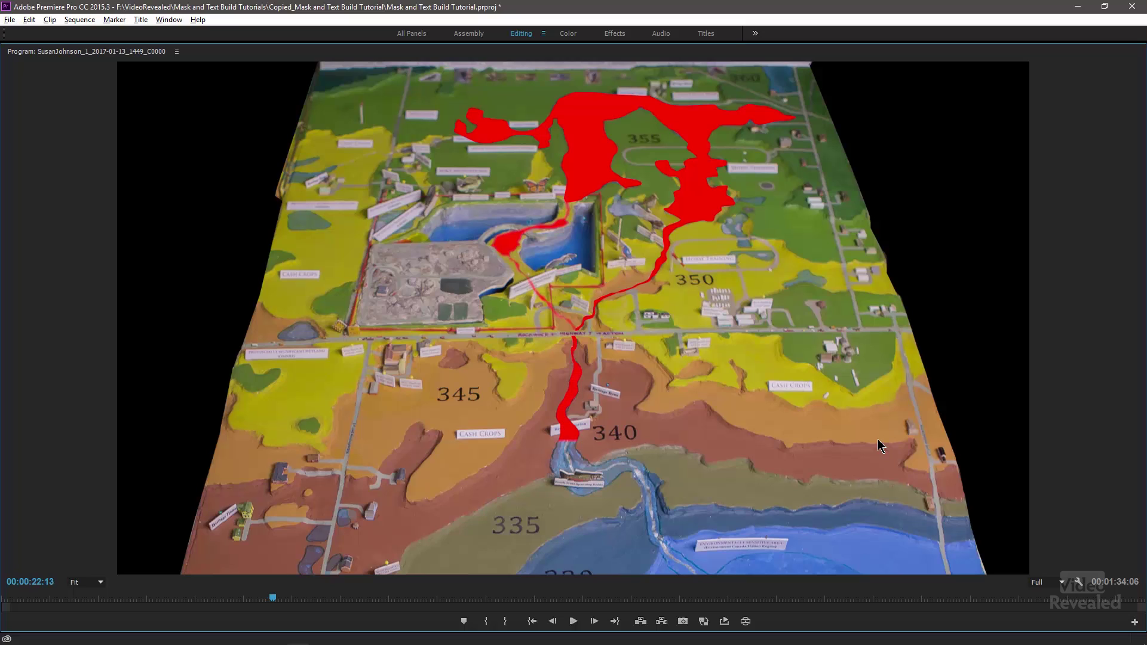
key(Right)
key(Right)
key(Right)
key(Right)
key(Right)
key(Right)
key(Right)
key(Right)
key(Right)
key(Right)
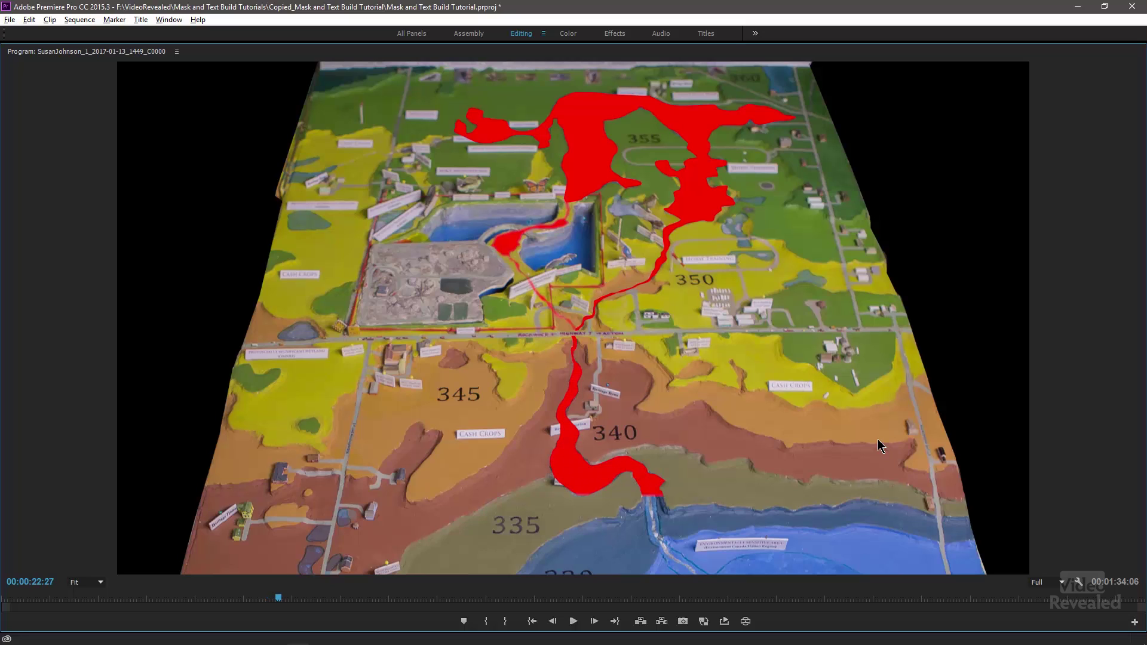
key(Right)
key(Right)
key(Right)
key(Right)
key(Right)
key(Right)
key(Right)
key(Right)
key(Right)
key(Right)
key(Right)
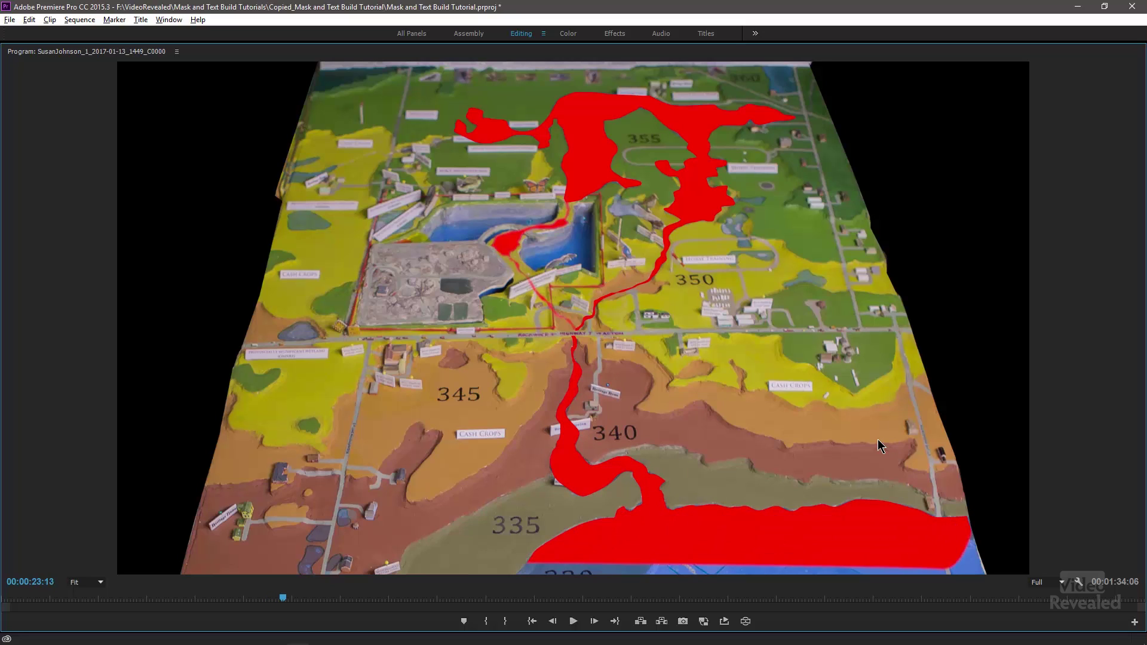
key(Right)
key(Right)
key(Right)
key(Right)
key(Right)
key(Right)
key(Right)
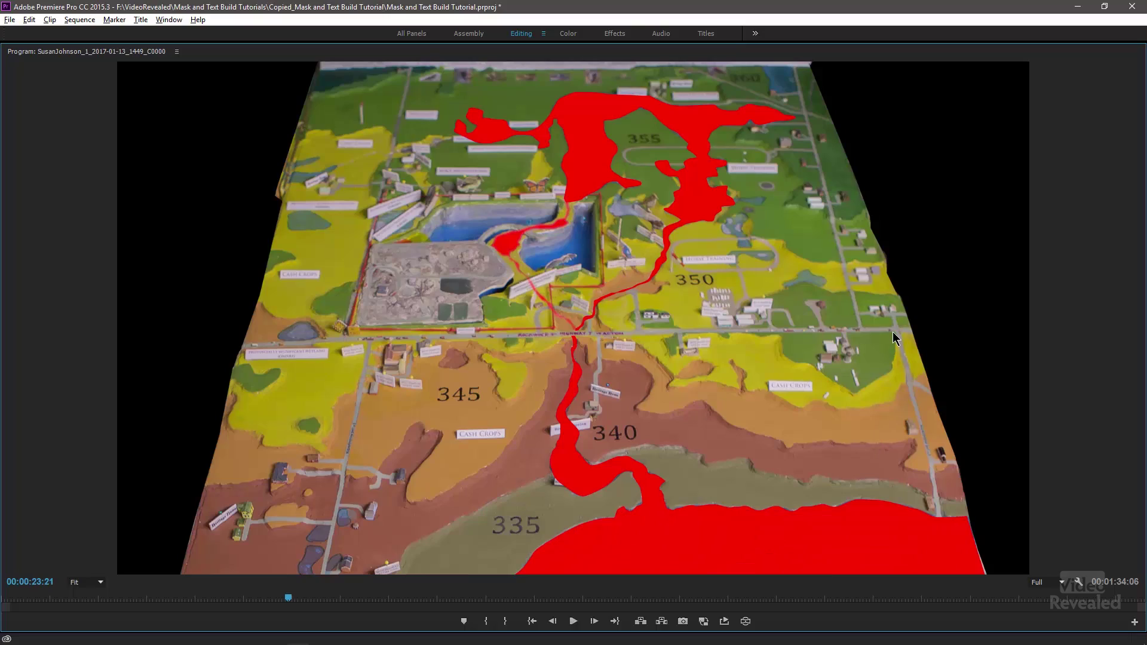